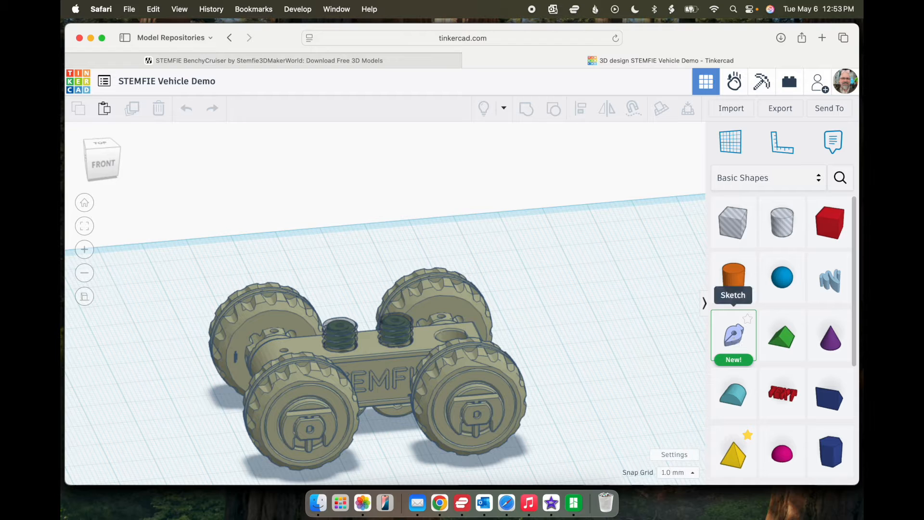
Place a default Sketch shape on top of the chassis and rotate it upright by -90° as seen from the right side.
mouse_move(734, 334)
left_mouse_down()
mouse_move(585, 317)
mouse_move(418, 332)
mouse_move(433, 332)
left_mouse_up()
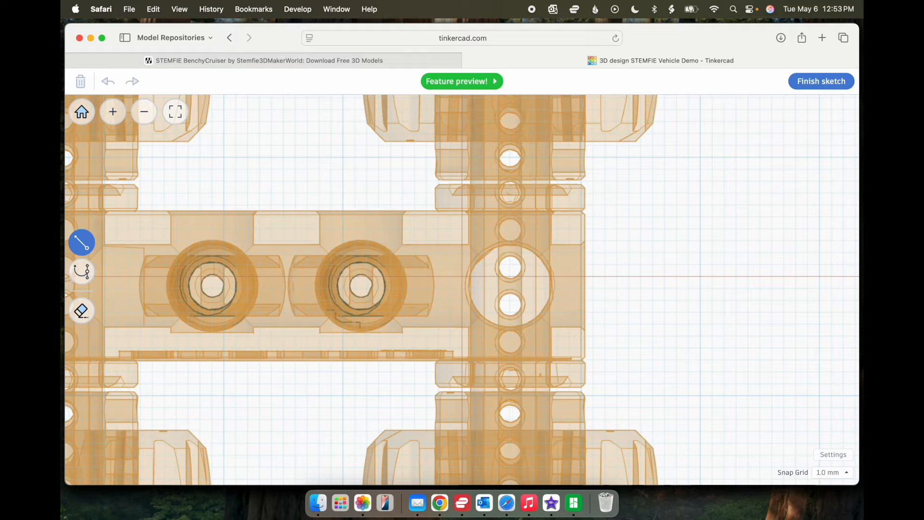
left_click(816, 86)
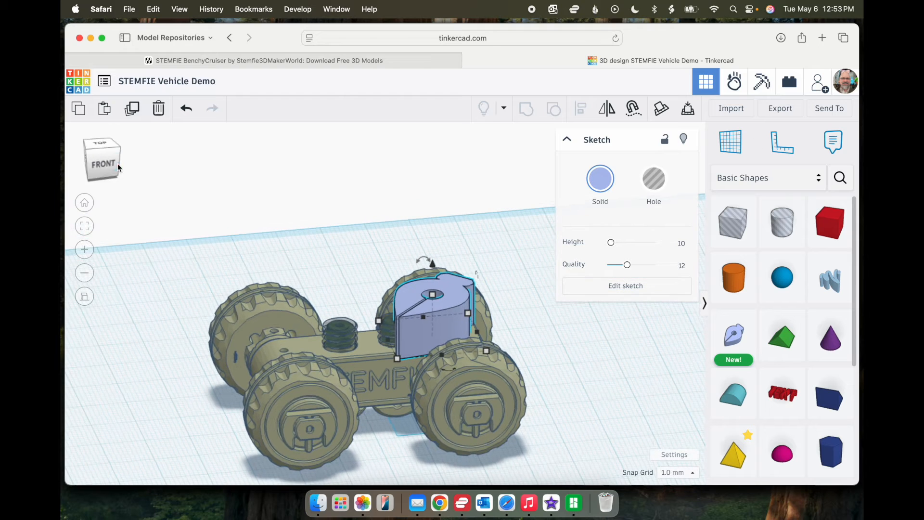
left_click(113, 161)
left_click(112, 160)
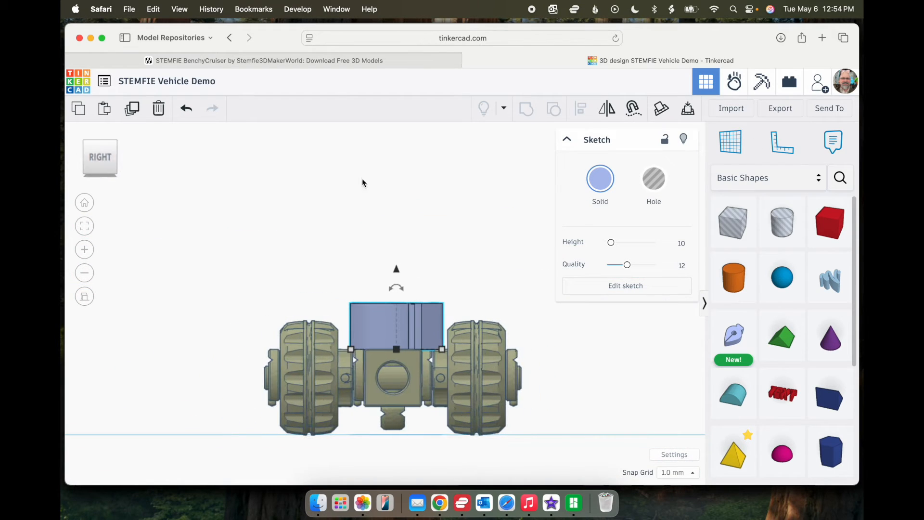
key("f")
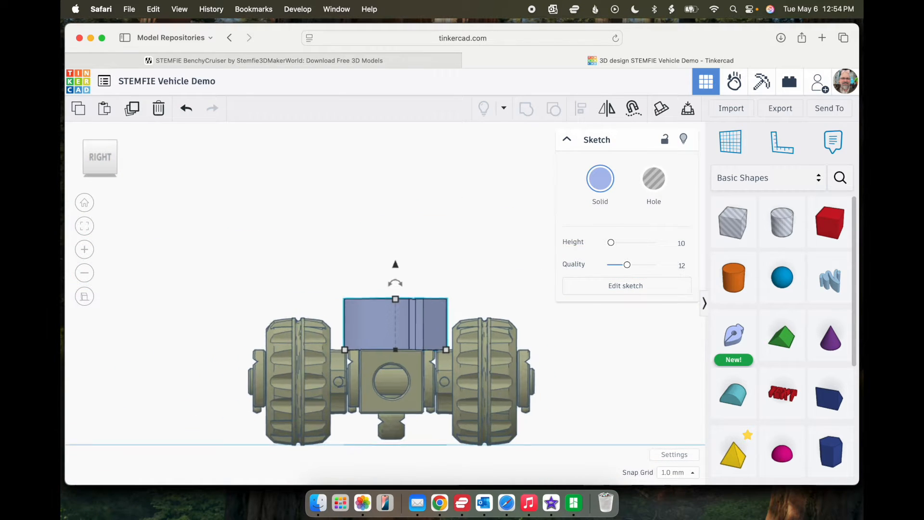
mouse_move(389, 241)
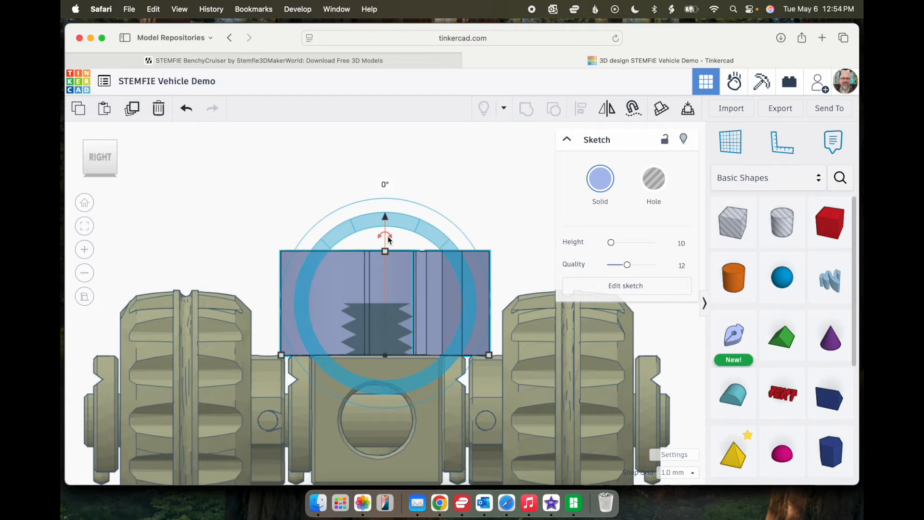
mouse_move(388, 240)
left_mouse_down()
mouse_move(367, 233)
mouse_move(319, 256)
mouse_move(303, 303)
mouse_move(265, 283)
left_mouse_up()
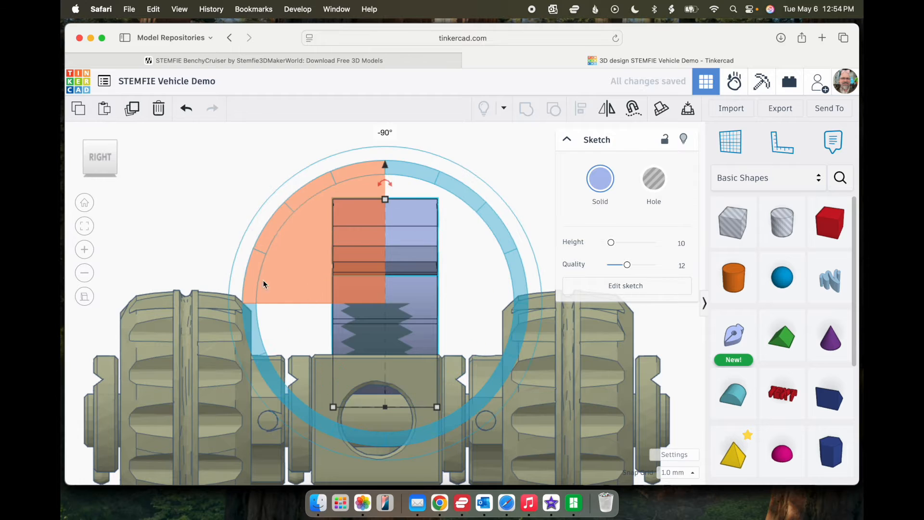
Set the snap grid to 5.0 mm, then raise the upright sketch 5 mm onto the chassis and shift it 10 mm left in front view.
left_click(78, 157)
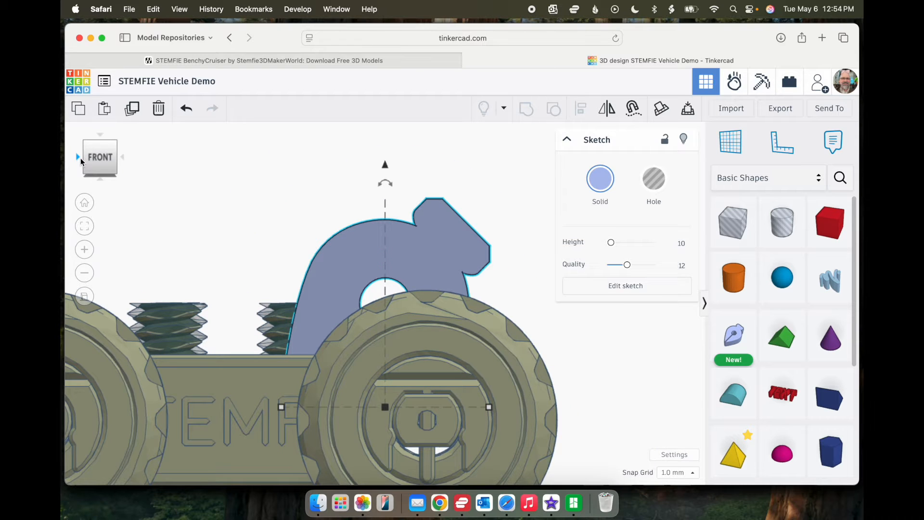
scroll(122, 196, "down", 3)
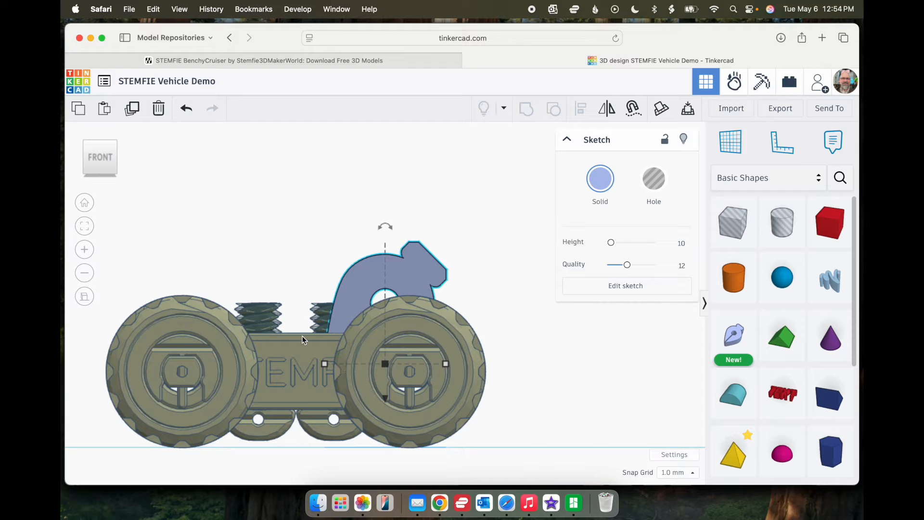
left_click(680, 472)
left_click(680, 435)
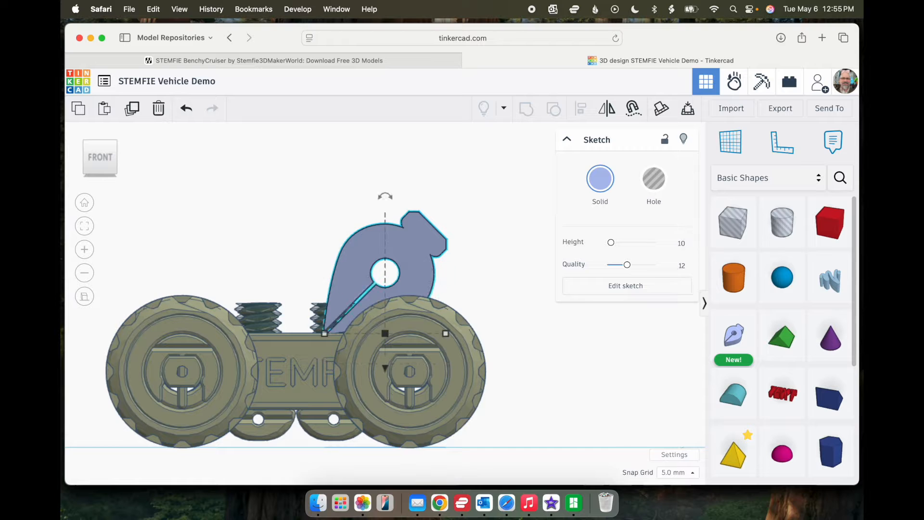
scroll(660, 439, "up", 3)
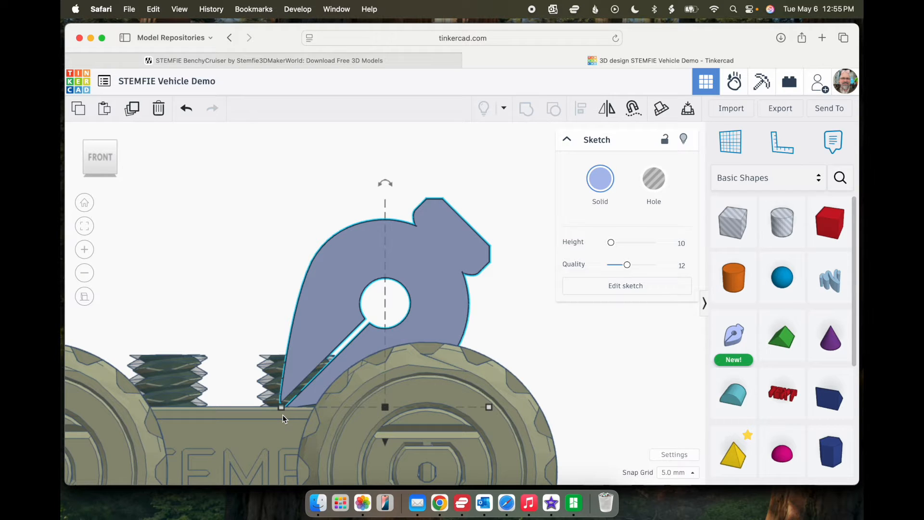
key("Left")
key("Left")
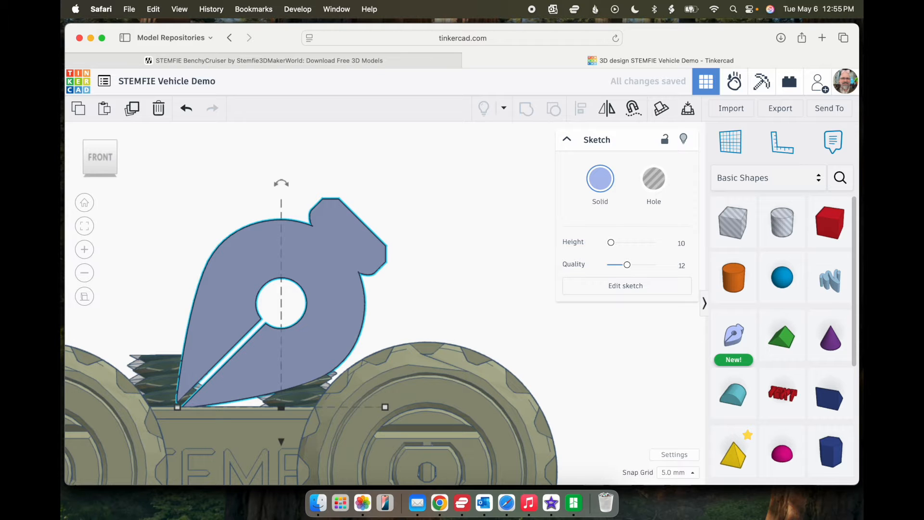
Reopen the upright shape for sketch editing and set the sketch's snap grid to 1.0 mm.
key("minus")
key("minus")
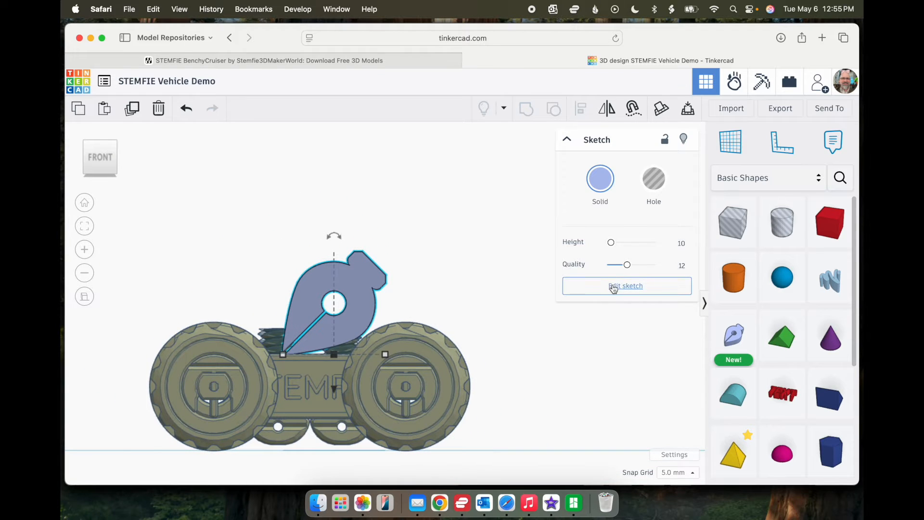
left_click(614, 287)
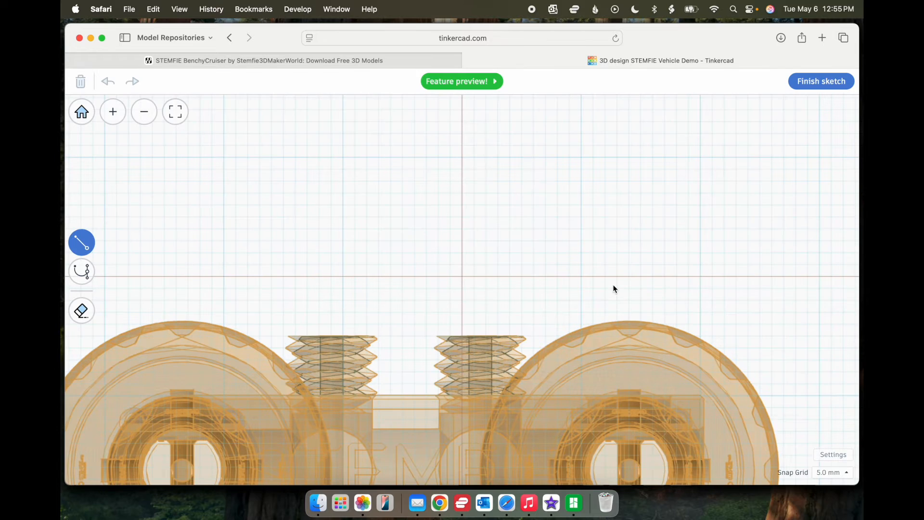
left_click(829, 473)
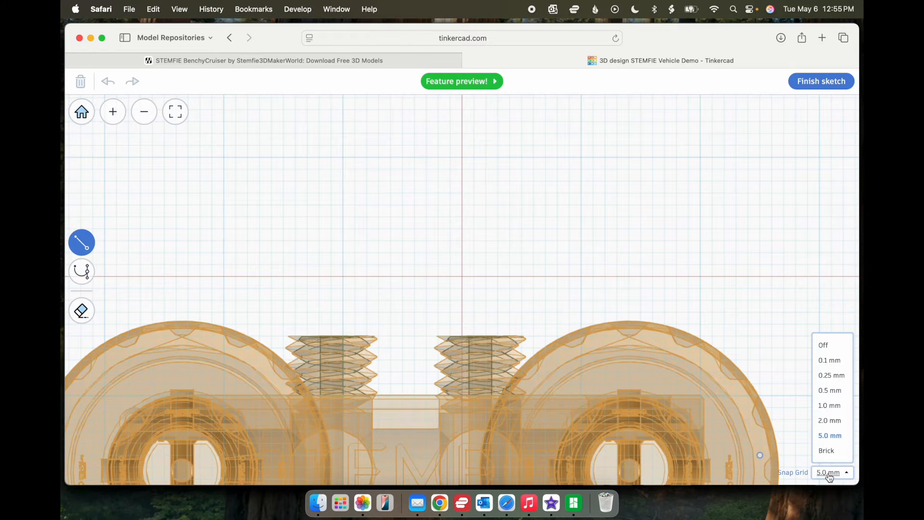
left_click(830, 406)
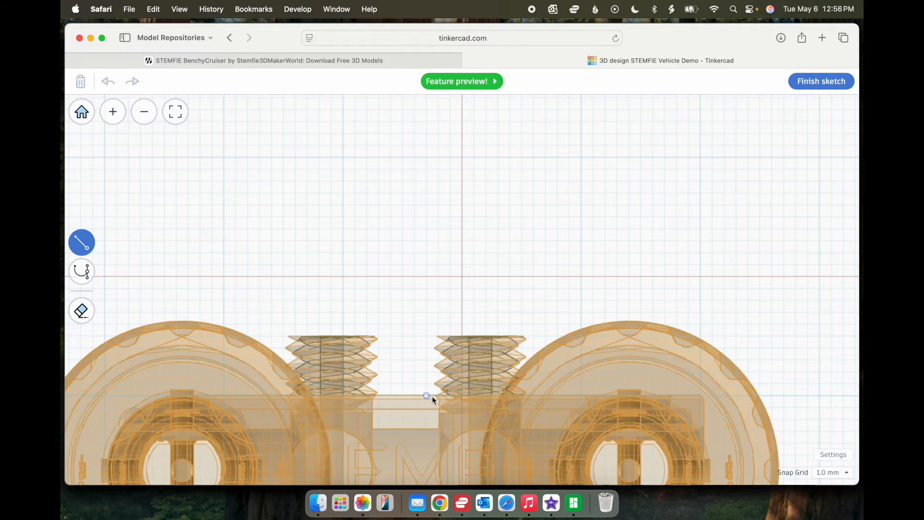
Draw a closed truck outline above the chassis with a 20 mm tall body, 30 mm bed, 20 mm tall cab, sloped windshield and 20 mm hood.
left_click(819, 396)
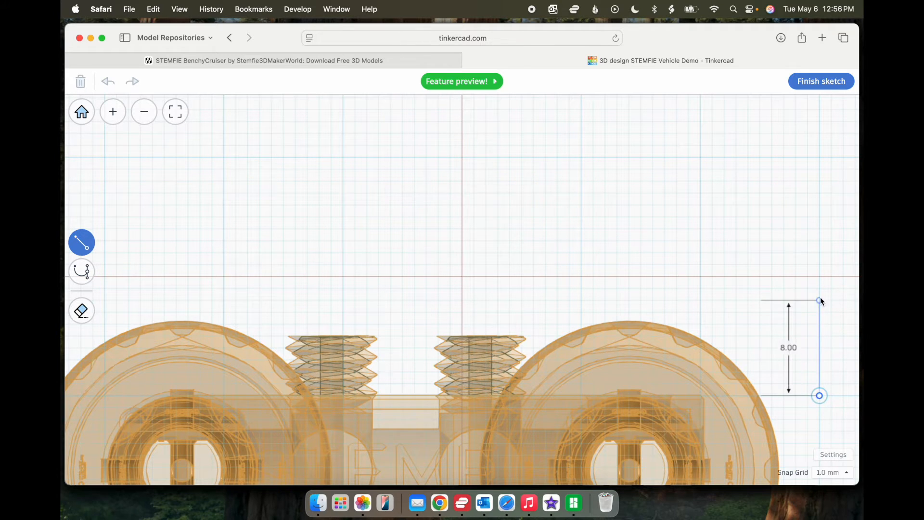
left_click(820, 157)
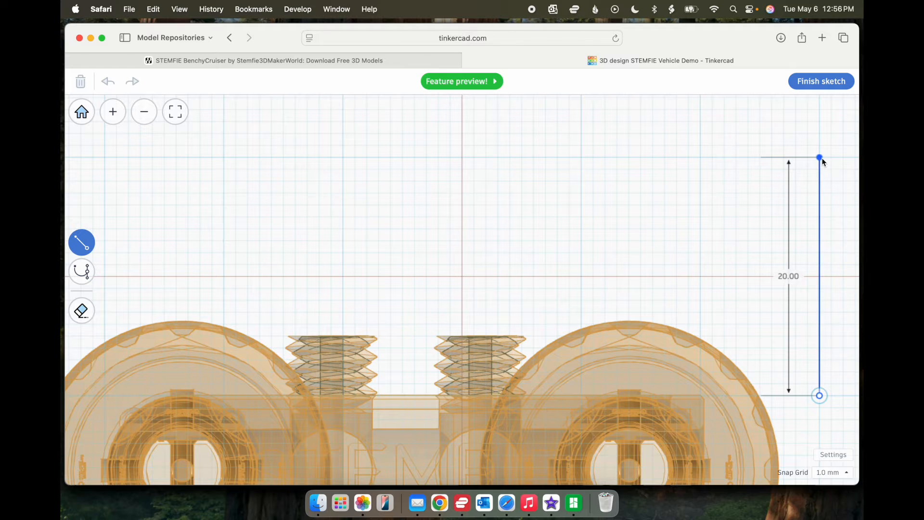
left_click(465, 158)
scroll(465, 159, "down", 5)
scroll(466, 163, "down", 3)
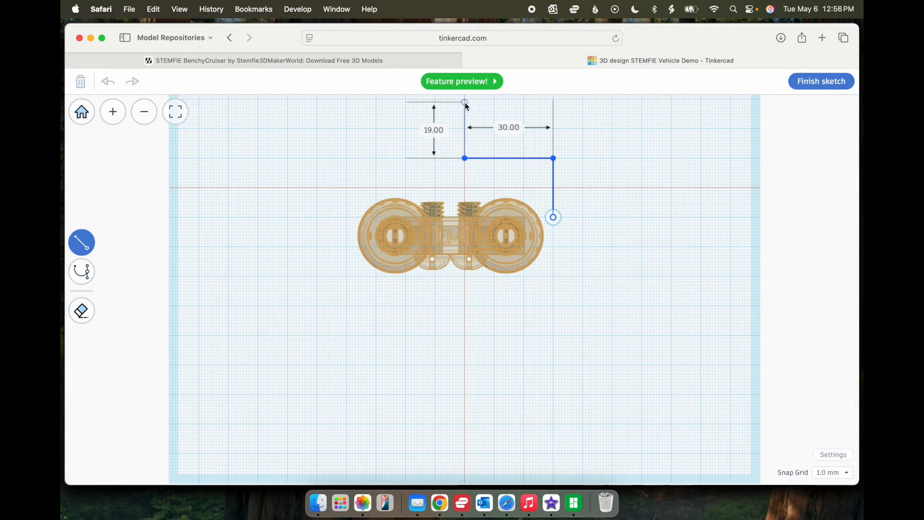
left_click(465, 99)
left_click(406, 99)
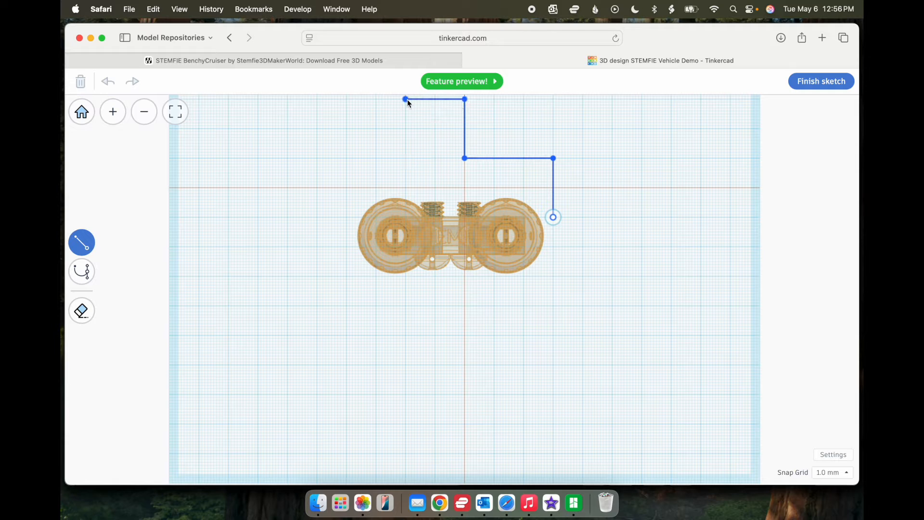
left_click(377, 158)
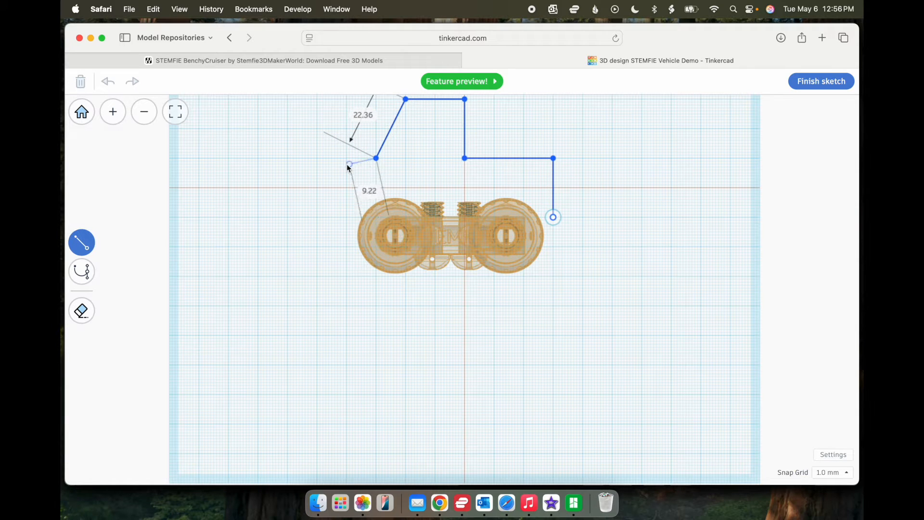
left_click(317, 158)
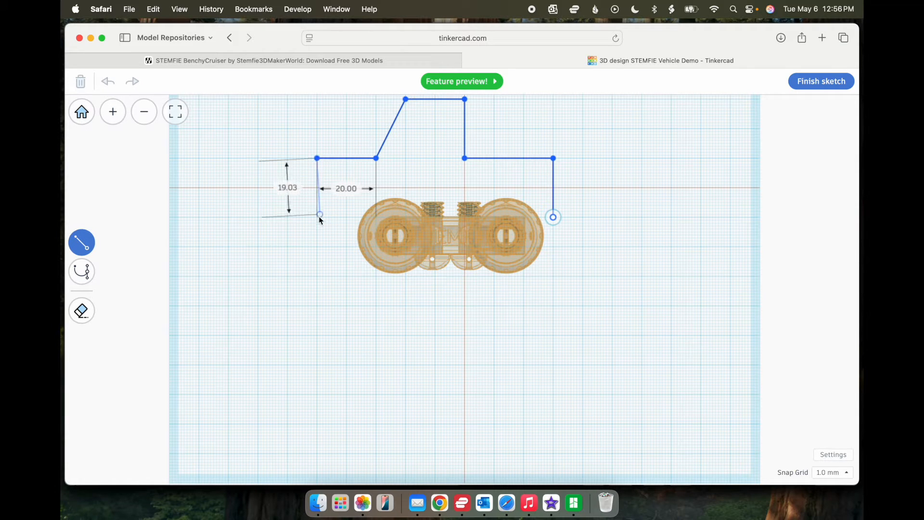
left_click(316, 218)
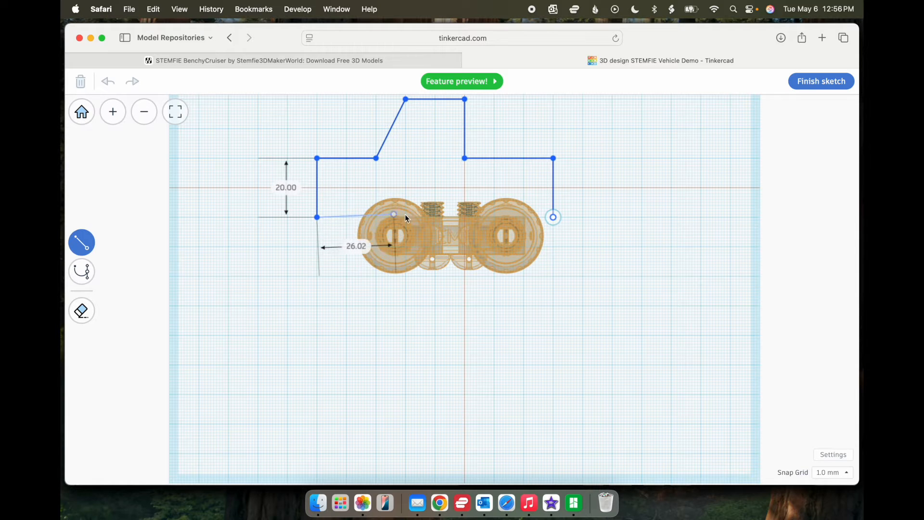
left_click(554, 217)
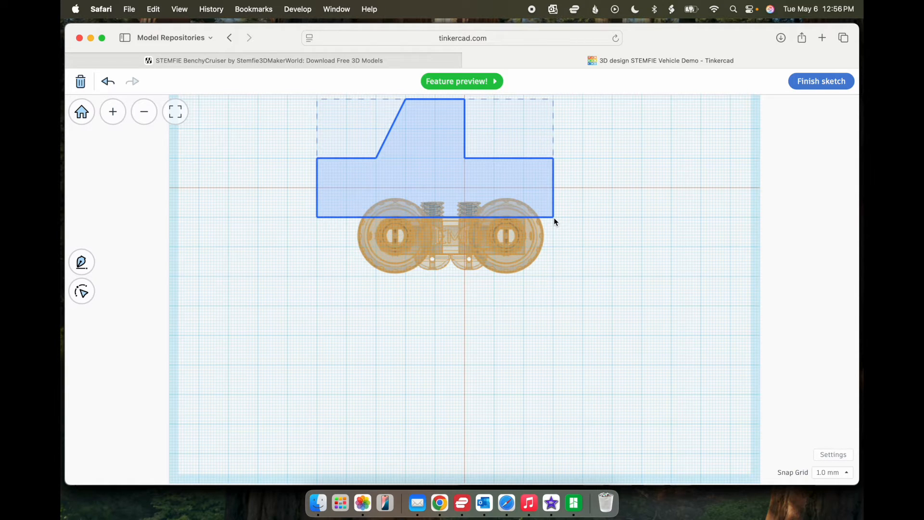
Change the hood's front upper node to smooth and move it 4 mm rearward and 5 mm down.
key("f")
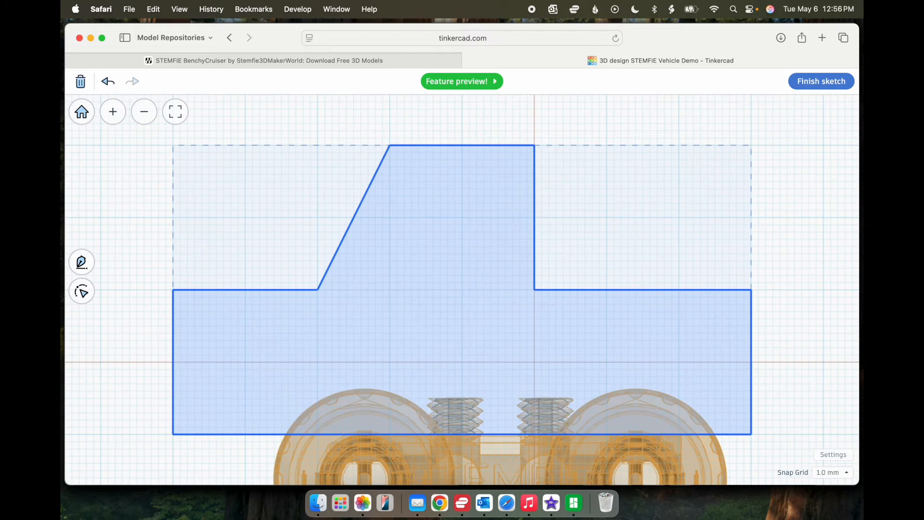
left_click(83, 292)
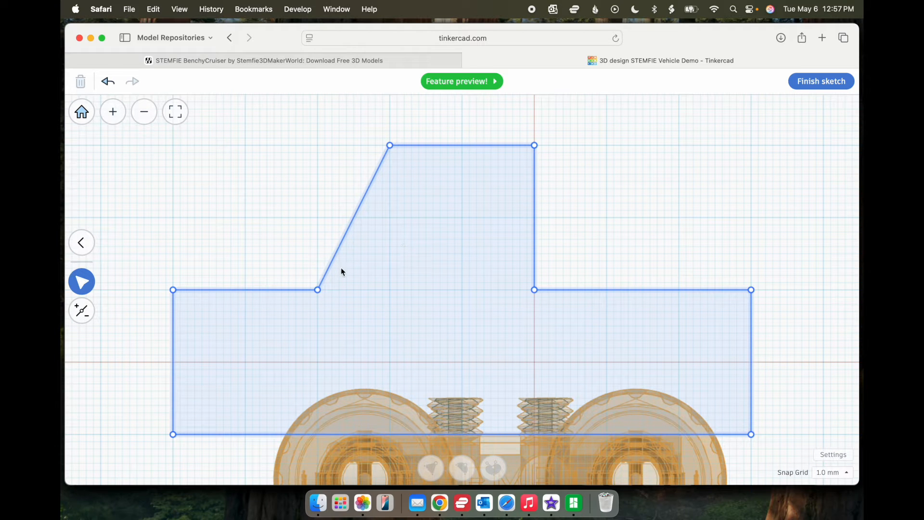
left_click(173, 290)
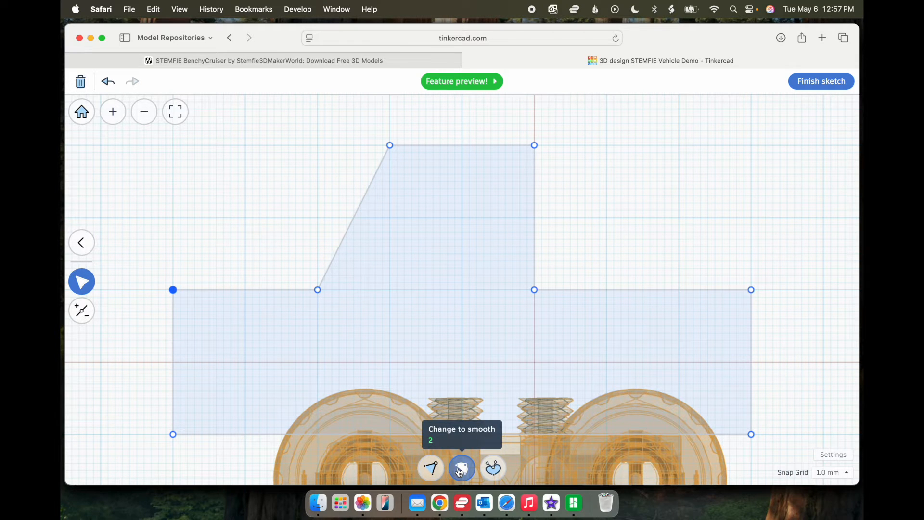
left_click(461, 469)
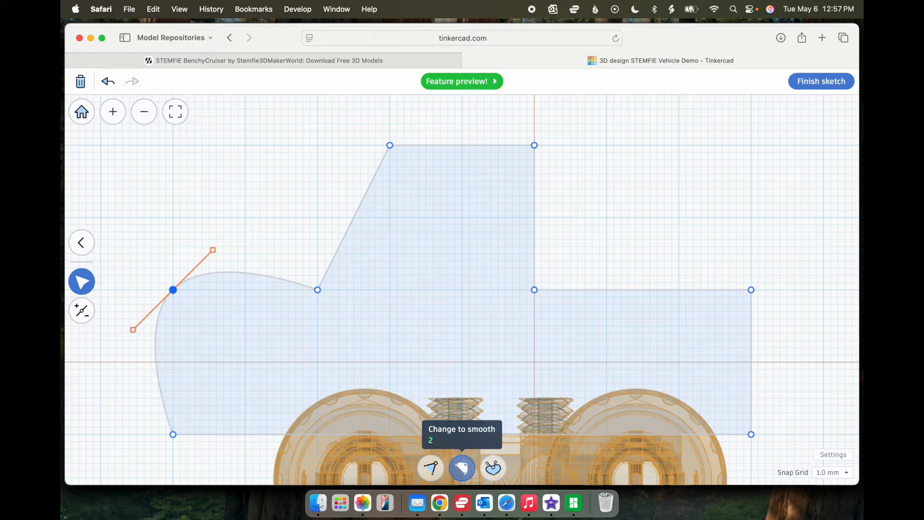
left_click_drag(173, 291, 205, 324)
scroll(335, 374, "down", 2)
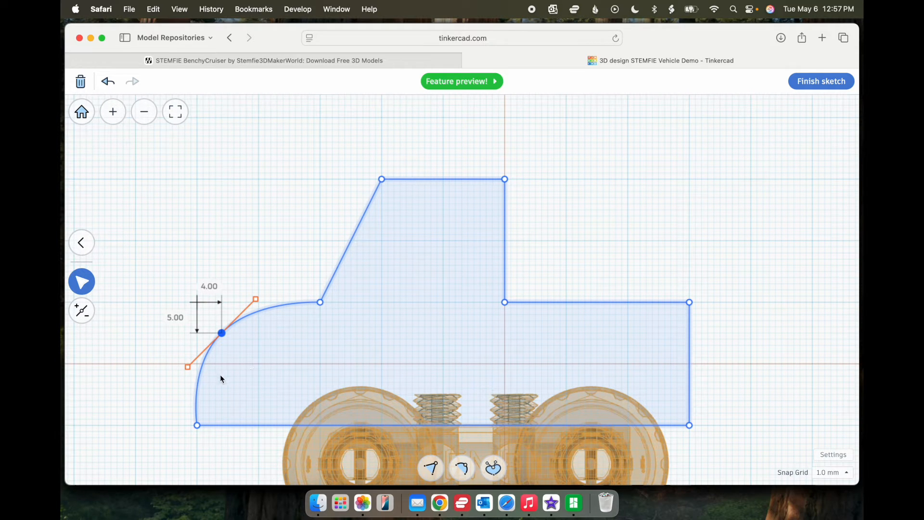
Shift both curved hood segments' ends 8 mm toward the rear, then move their shared middle node 7 mm forward.
left_click(198, 389)
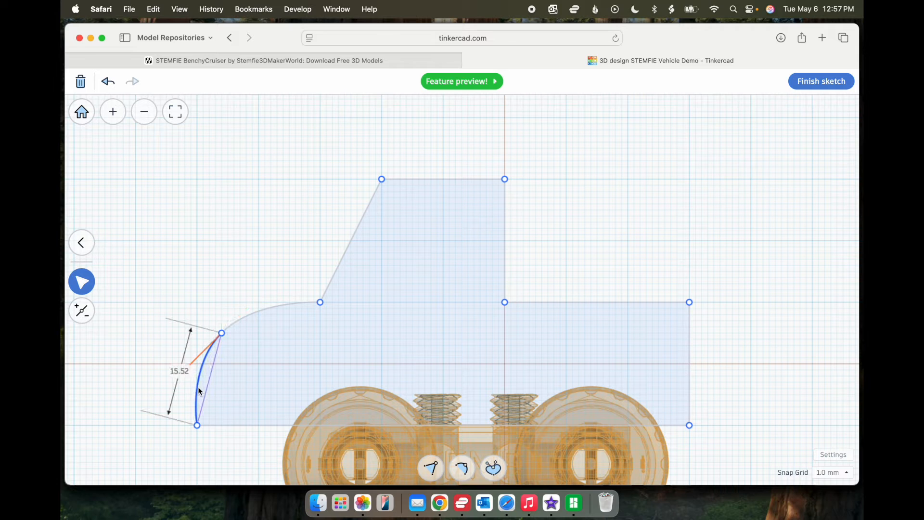
left_click(261, 316)
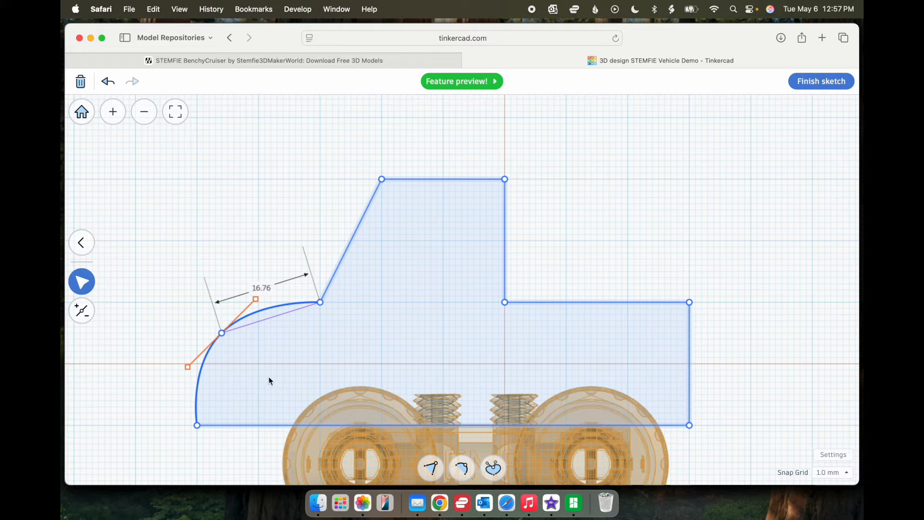
key("Right")
key("Right")
key("Right")
key("Right")
key("Right")
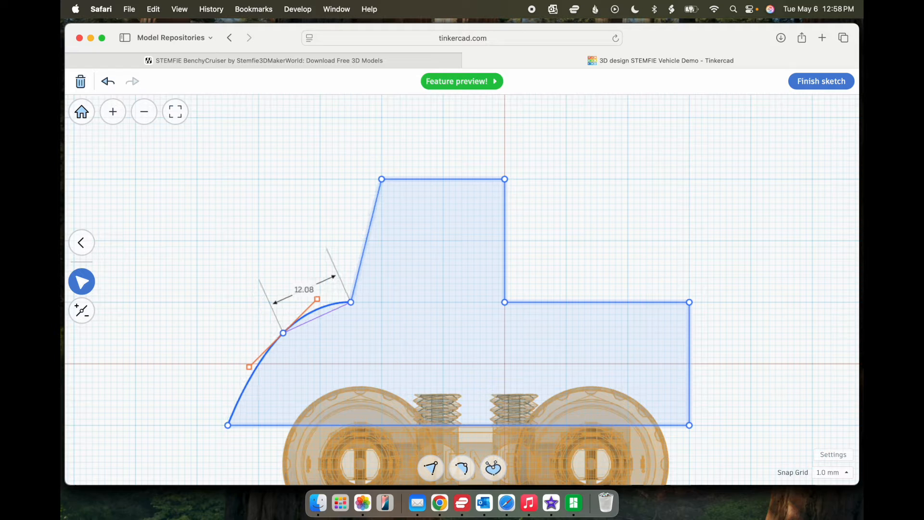
key("Right")
key("Right")
key("Right")
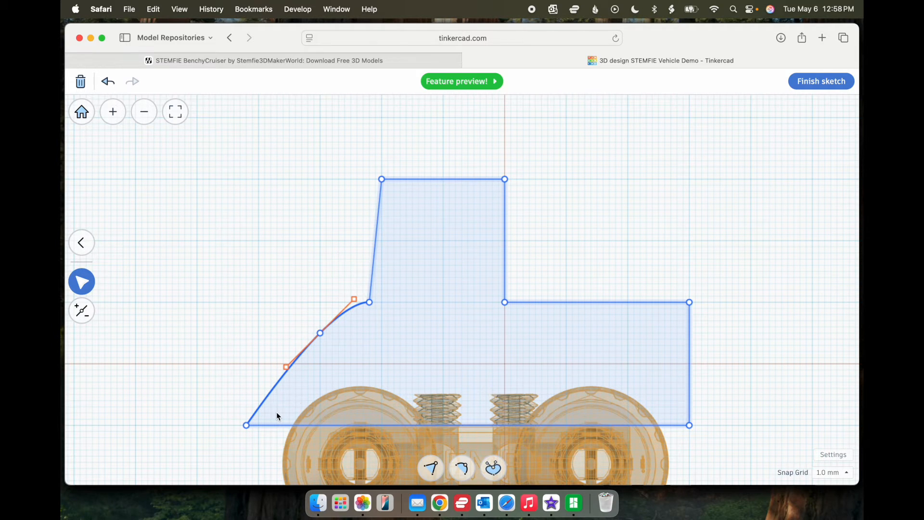
left_click_drag(320, 332, 279, 336)
Move the cab's upper front node 5 mm rearward, make it smooth, and shift its lower curve handle 2 mm forward and 2 mm up.
left_click_drag(382, 179, 414, 181)
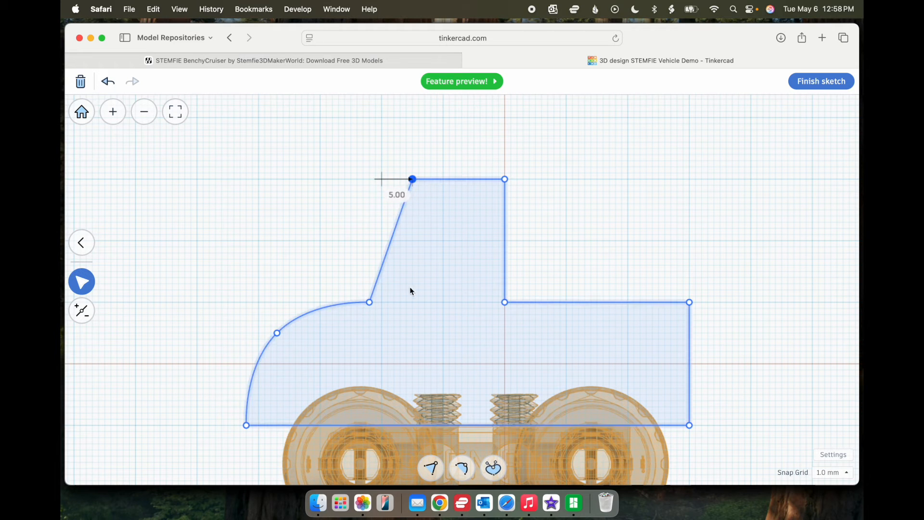
left_click(462, 470)
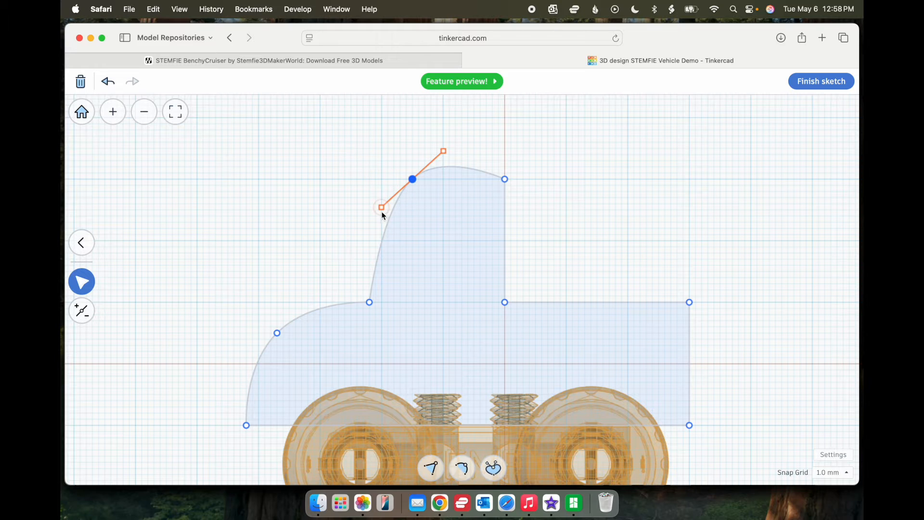
mouse_move(381, 207)
left_mouse_down()
mouse_move(378, 196)
mouse_move(386, 205)
mouse_move(379, 198)
mouse_move(363, 208)
mouse_move(370, 195)
left_mouse_up()
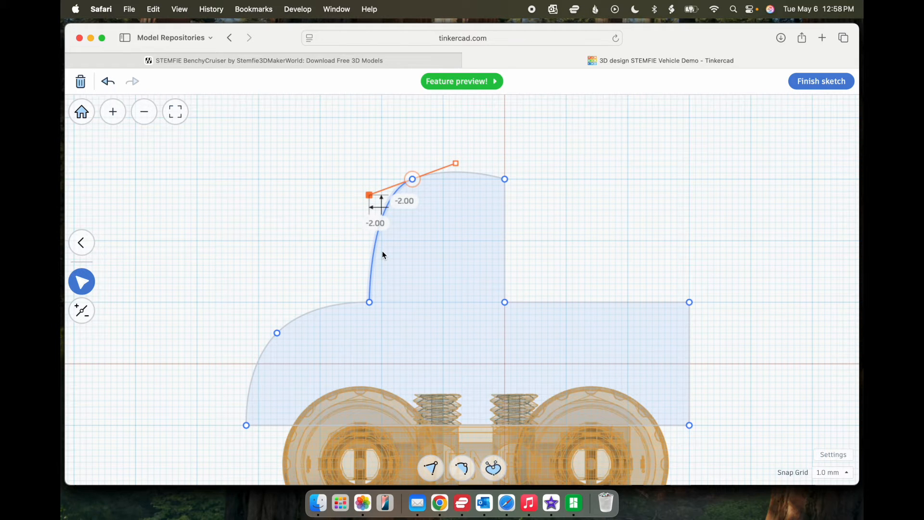
Undo the smooth cab node, break its handles, collapse the windshield handle onto it, move the roof handle about 3 mm rearward and finish the sketch.
key("super+z")
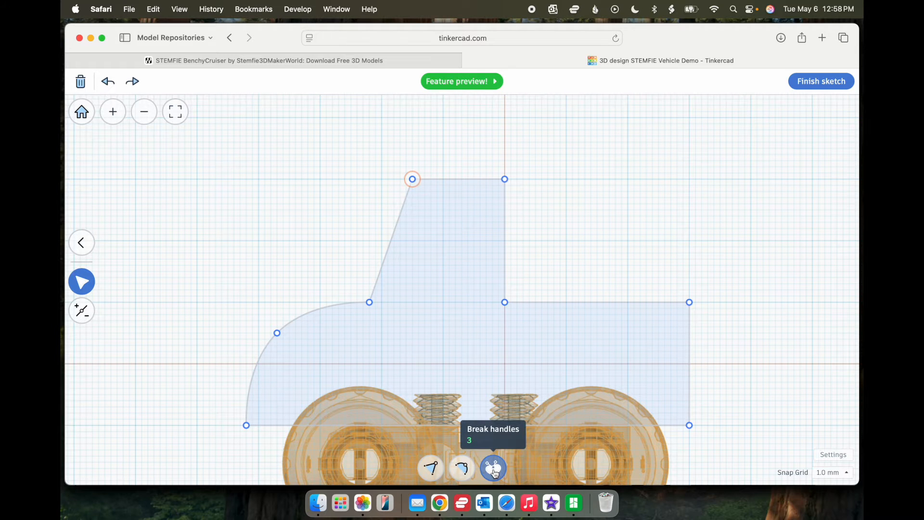
left_click(412, 179)
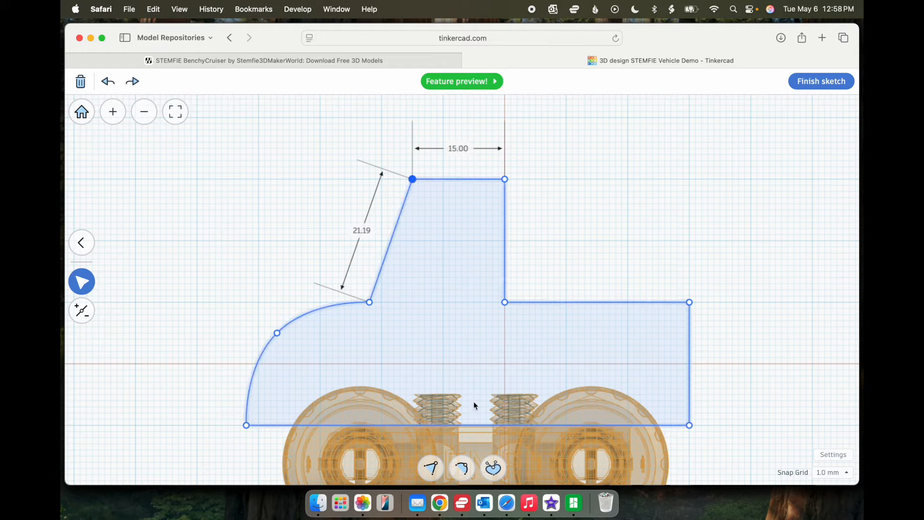
left_click(494, 467)
left_click_drag(369, 219, 412, 177)
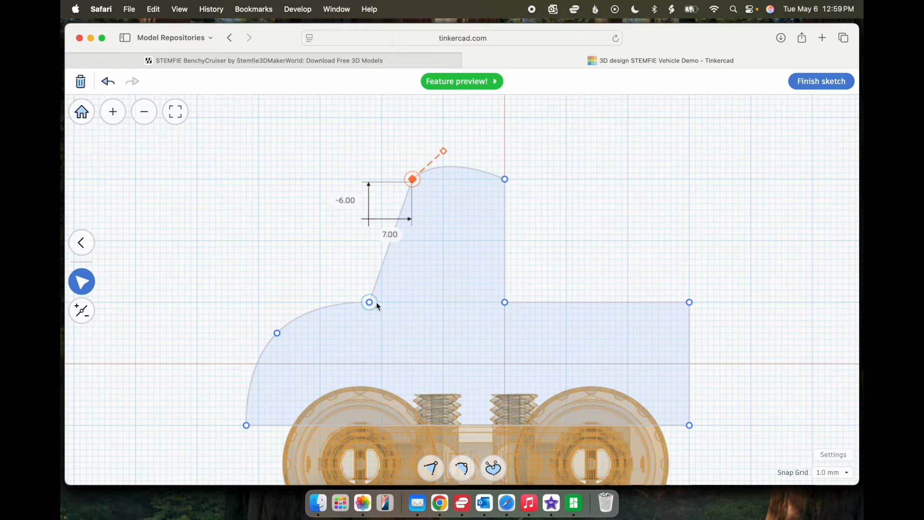
left_click_drag(443, 151, 461, 150)
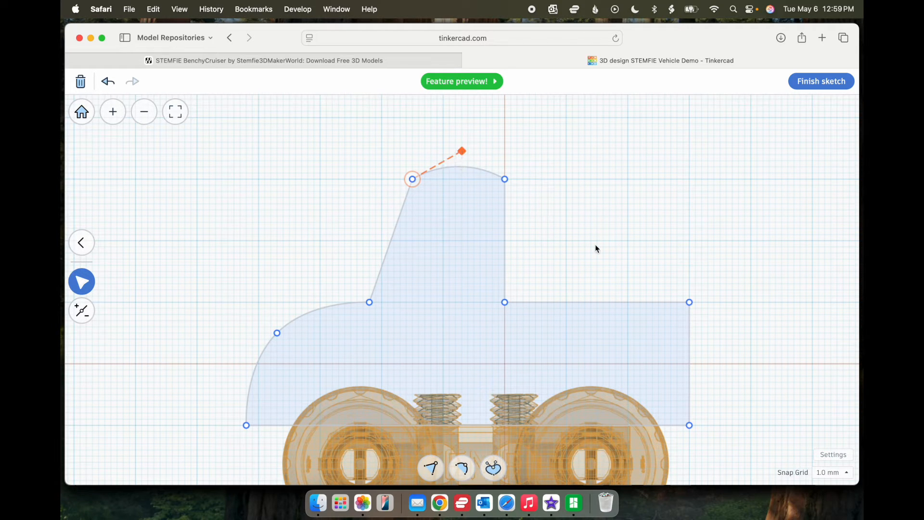
left_click(804, 86)
Center the truck body on the chassis across the vehicle's width, using the chassis as the alignment reference.
right_click_drag(601, 355, 611, 434)
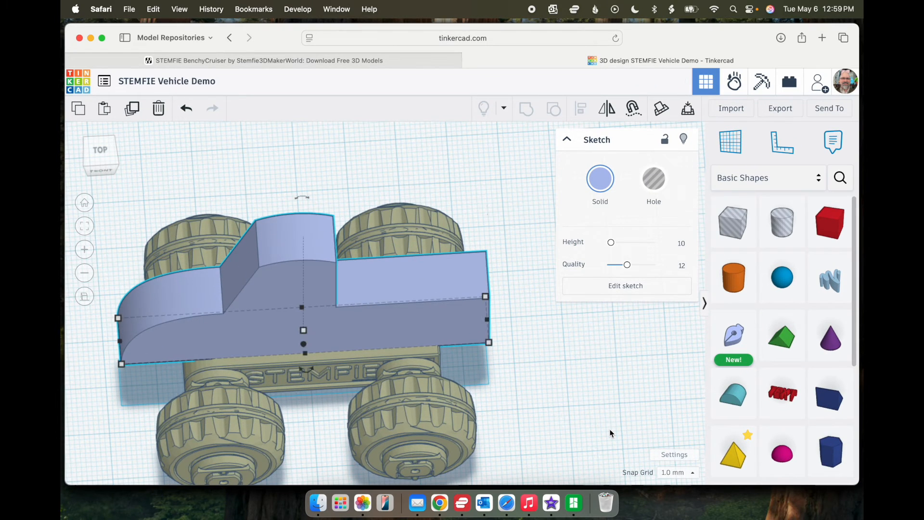
left_click(100, 150)
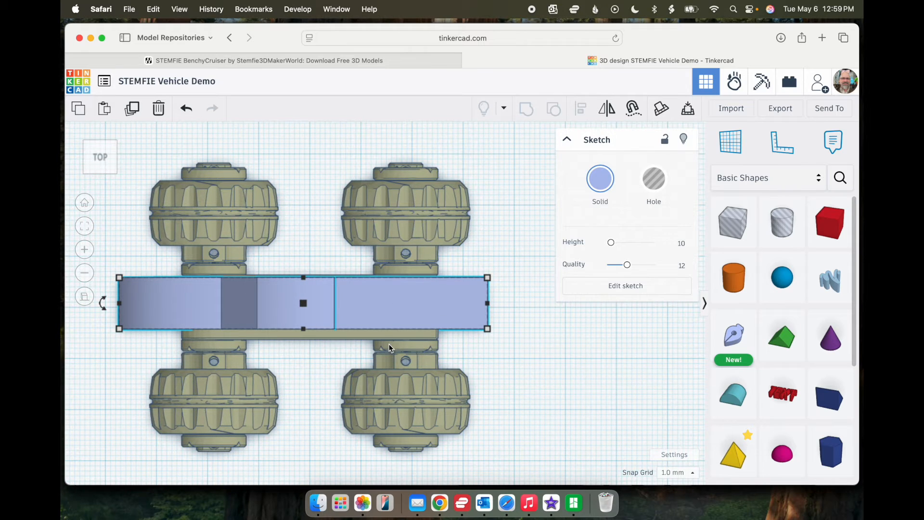
left_click(418, 336, "shift")
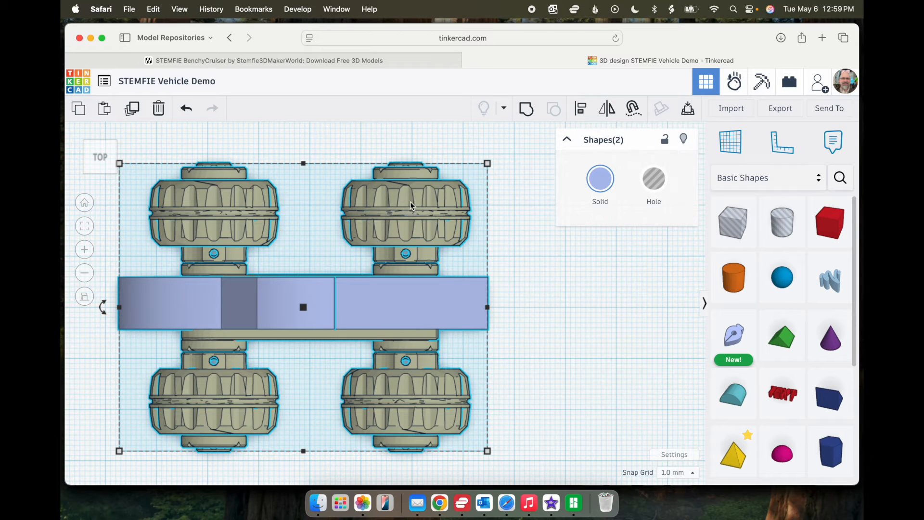
left_click(581, 112)
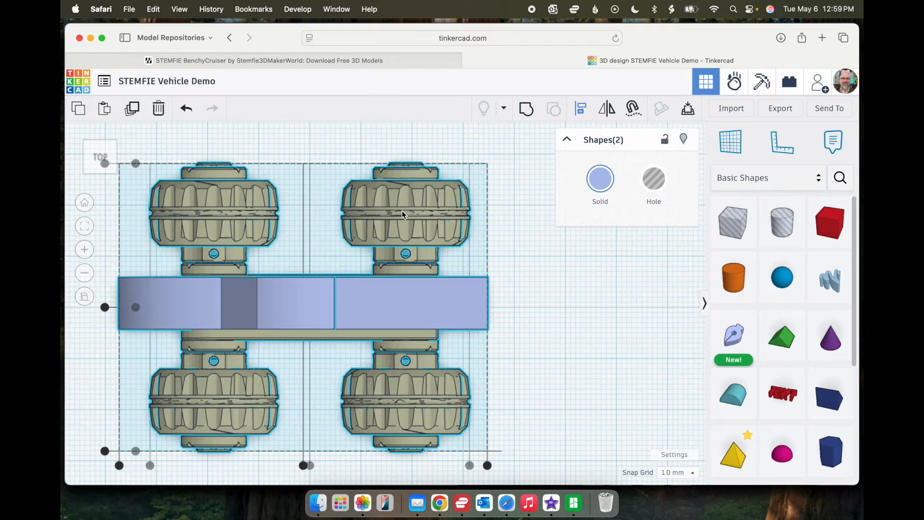
left_click(135, 308)
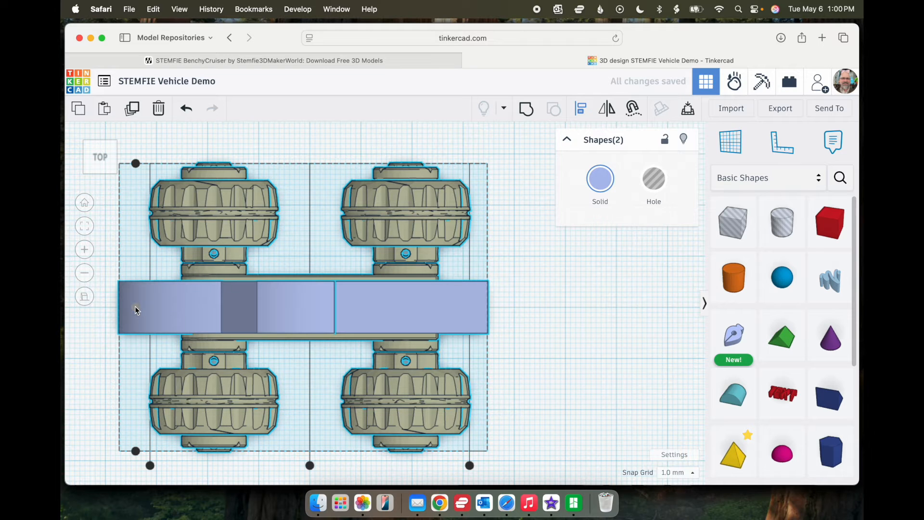
left_click(530, 313)
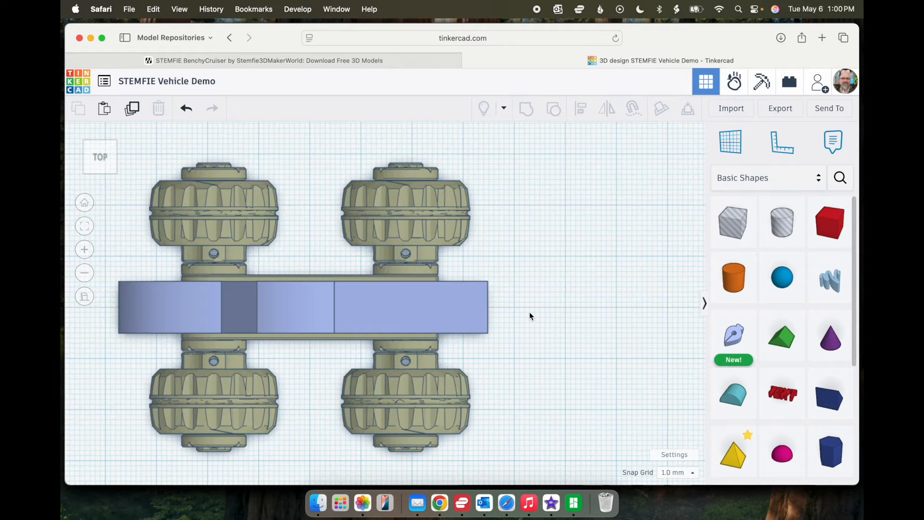
Widen the truck body to 20 mm from one side, and from the opposite side to 30 mm.
left_click(356, 309)
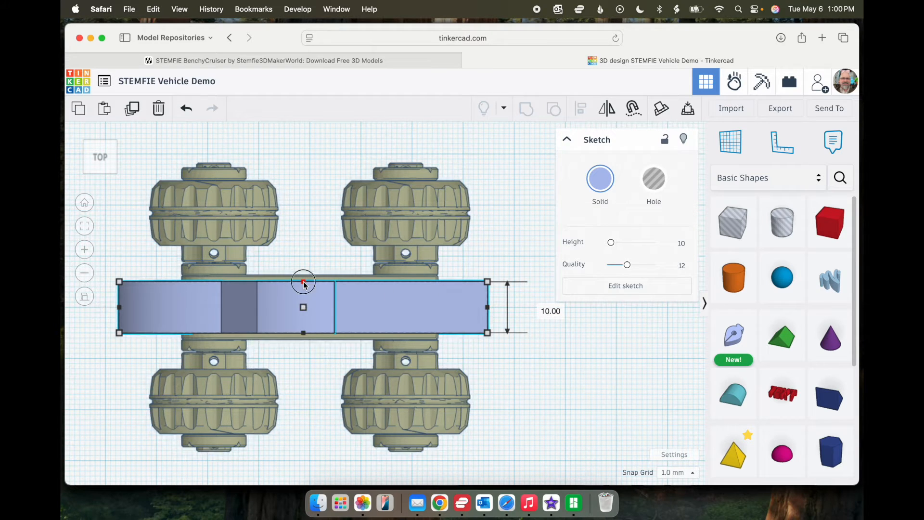
left_click(533, 308)
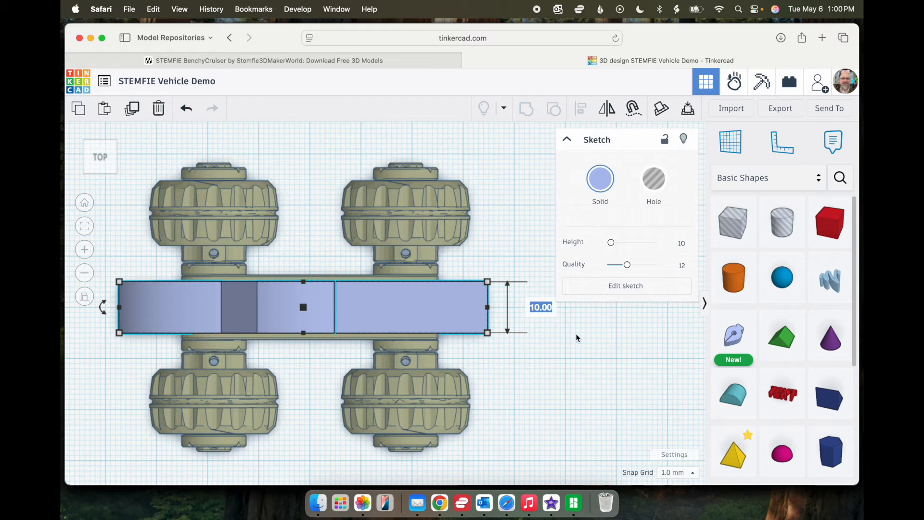
type("20")
key("Return")
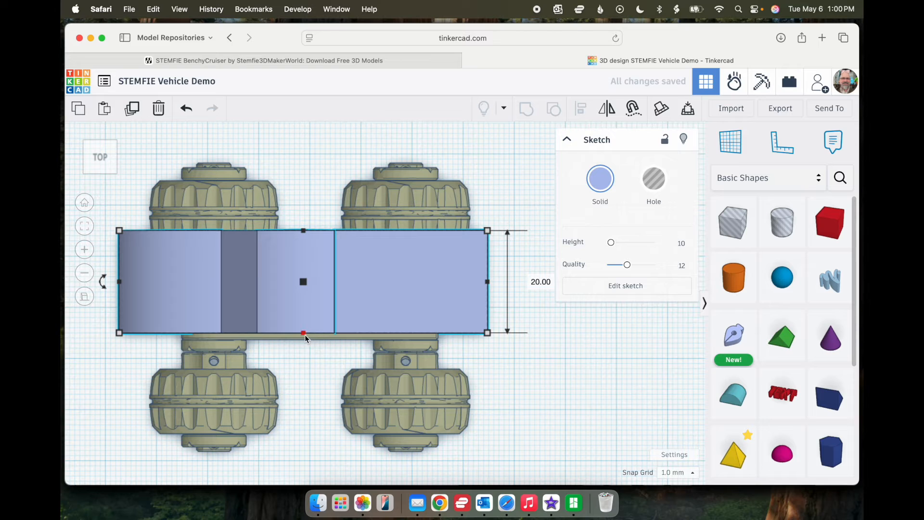
left_click(544, 282)
type("30")
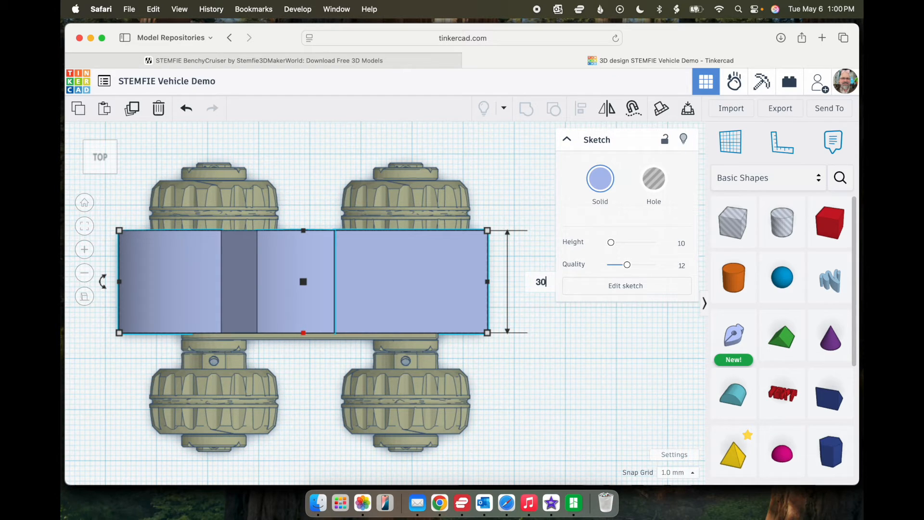
key("Return")
Place a new default Sketch shape on the truck body's side in front view and finish its sketch without drawing.
right_click_drag(588, 383, 346, 357)
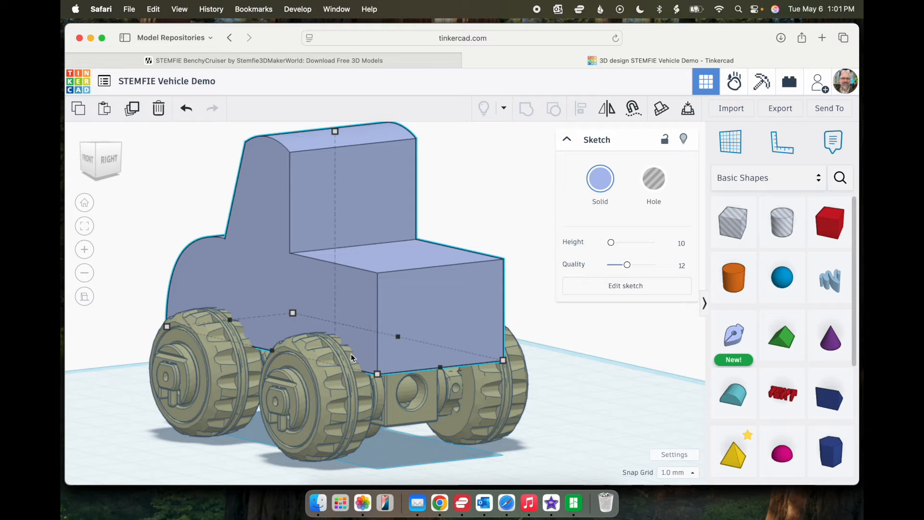
right_click_drag(567, 414, 481, 388)
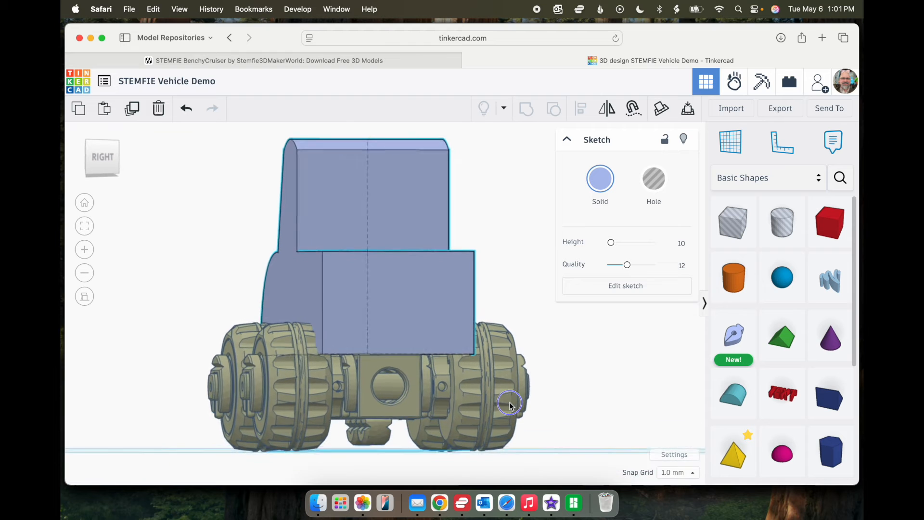
mouse_move(584, 384)
right_mouse_down()
mouse_move(681, 388)
mouse_move(597, 403)
mouse_move(588, 395)
right_mouse_up()
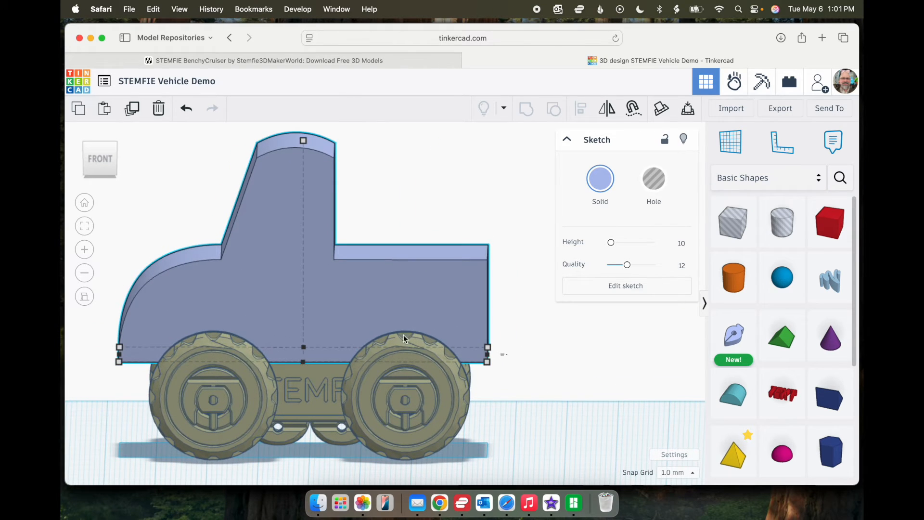
left_click(100, 158)
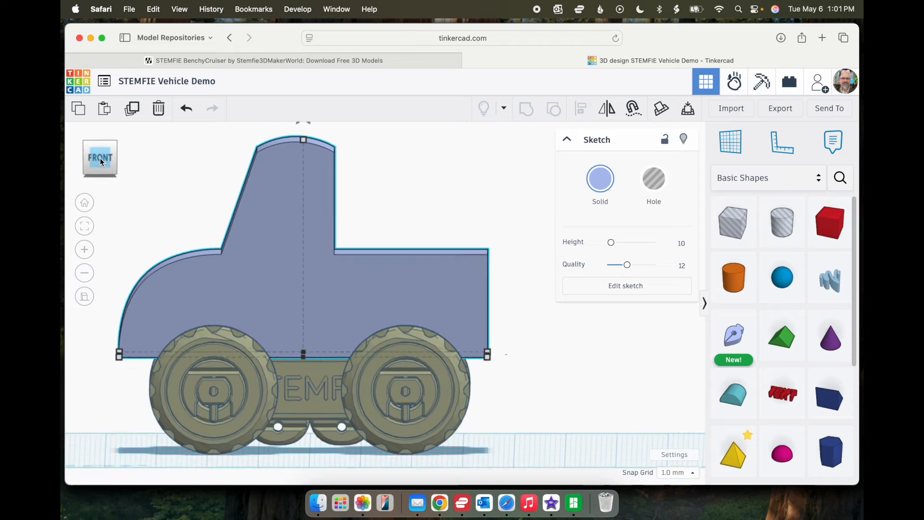
left_click(733, 338)
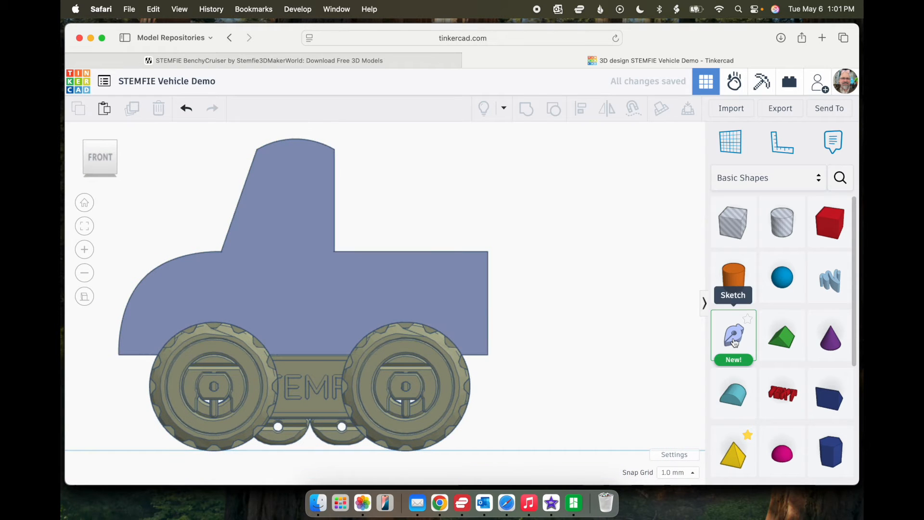
mouse_move(733, 338)
left_mouse_down()
mouse_move(336, 271)
mouse_move(321, 291)
left_mouse_up()
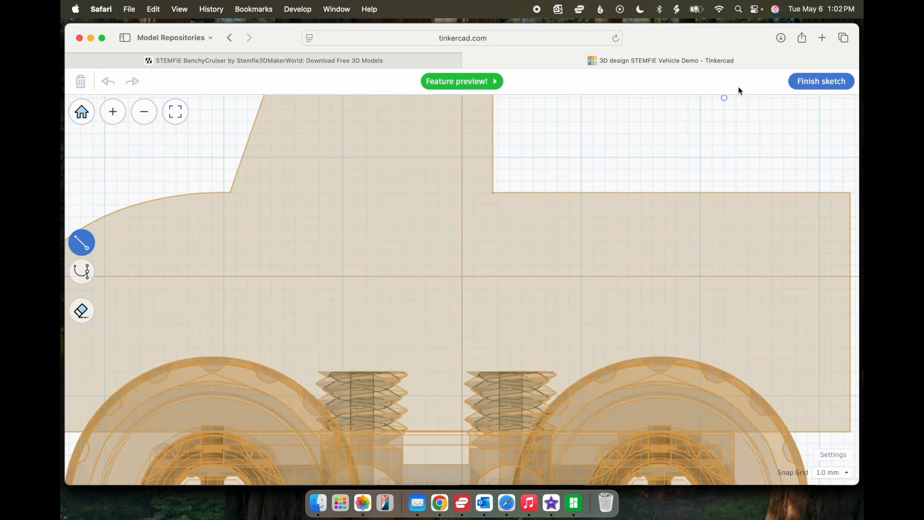
left_click(811, 81)
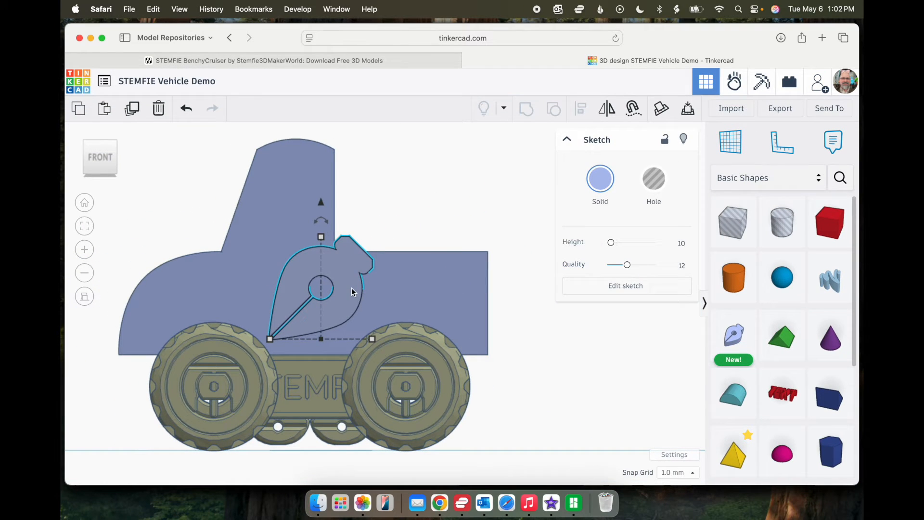
Align the bottom of the new sketch shape with the truck body's bottom edge.
left_click(461, 297, "shift")
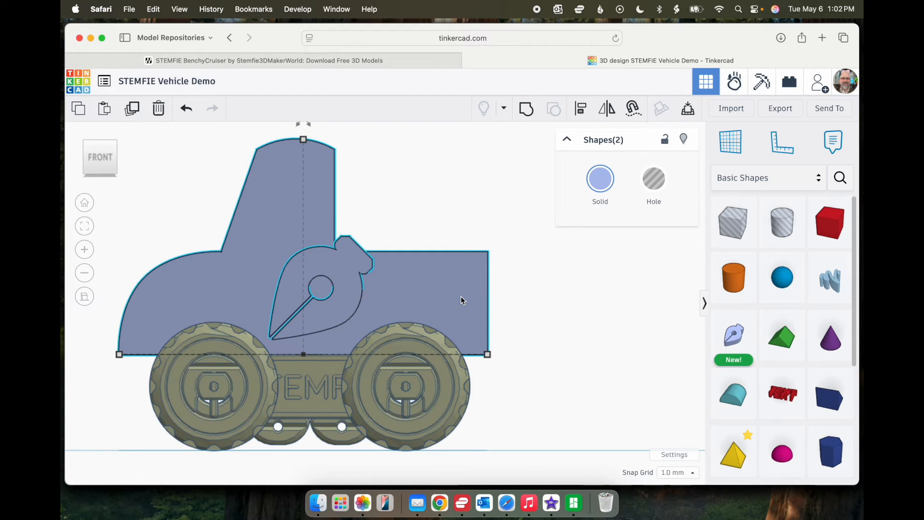
left_click(582, 109)
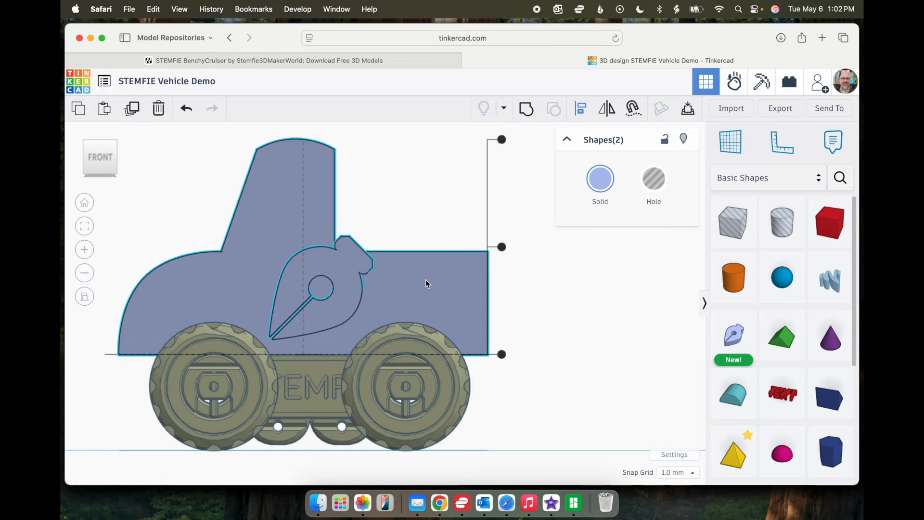
left_click(502, 355)
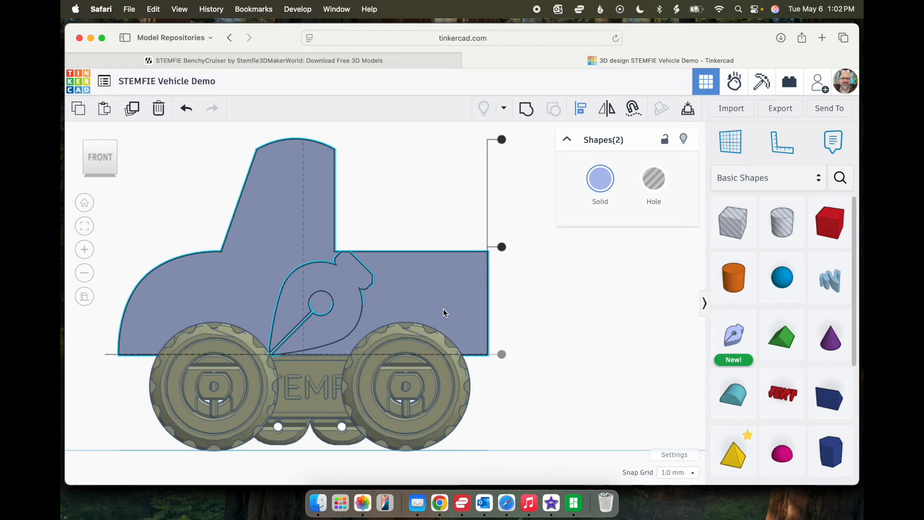
left_click(527, 313)
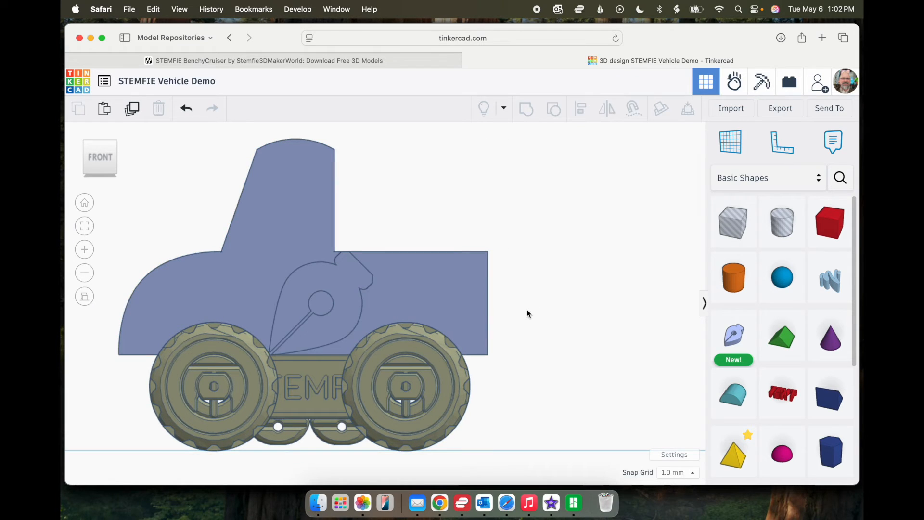
Edit the new sketch and draw a closed triangle over the rear wheel with a 28 mm base along the body's bottom and a 9 mm height.
left_click(341, 311)
left_click(596, 286)
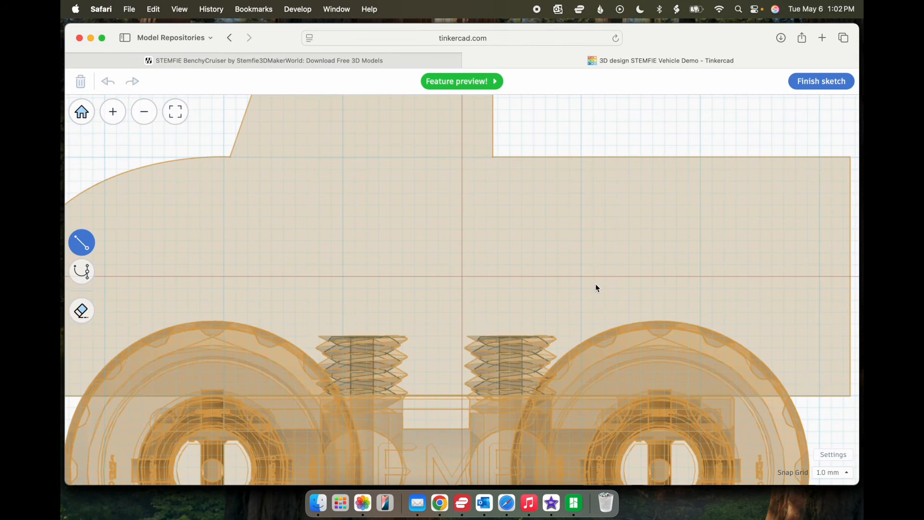
left_click(820, 396)
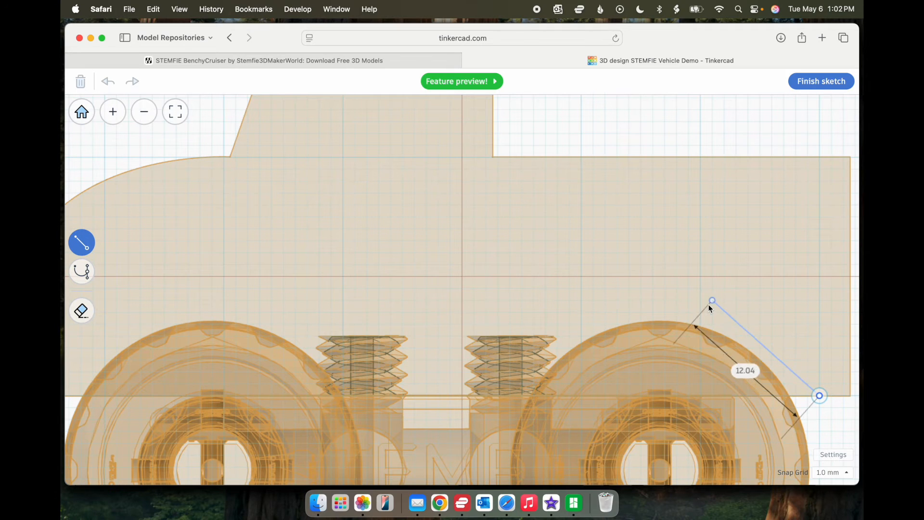
left_click(660, 291)
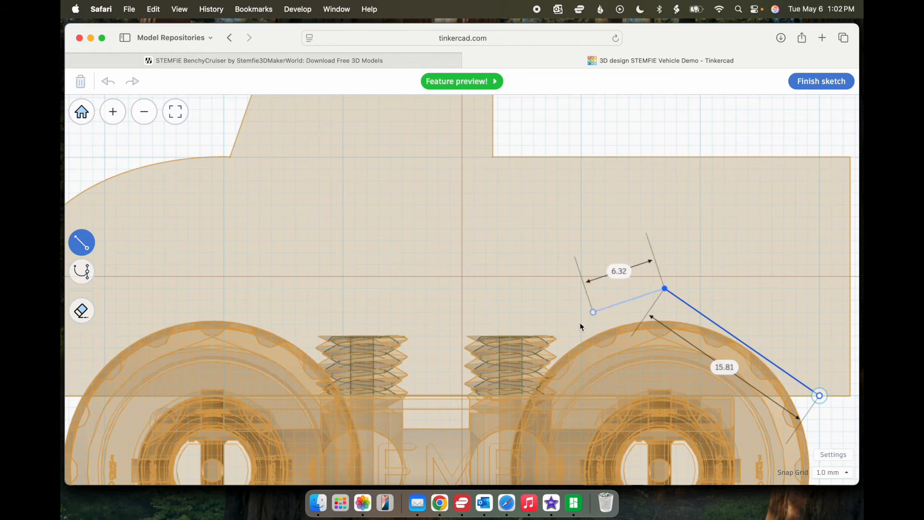
left_click(492, 394)
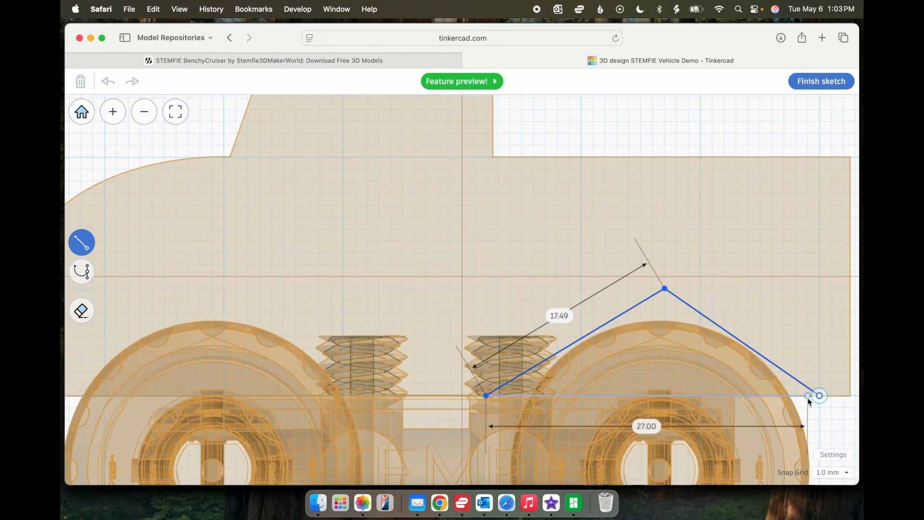
left_click(820, 396)
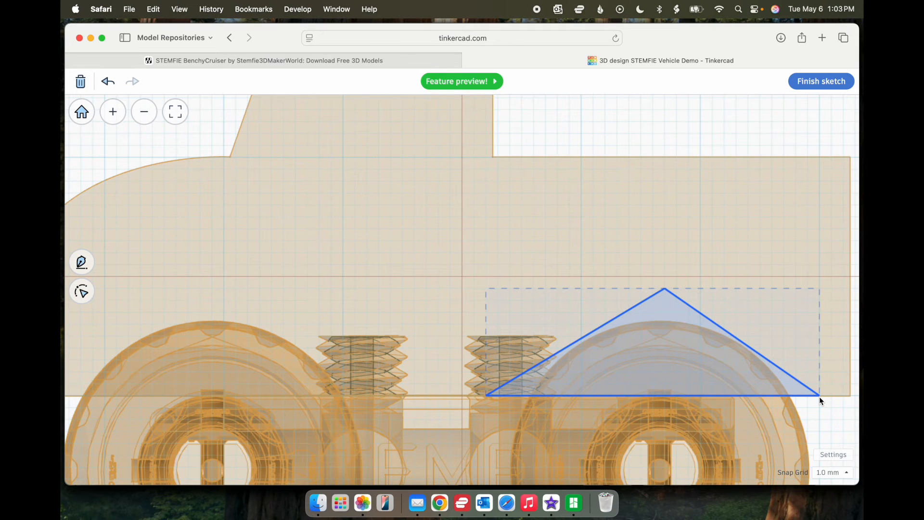
Open the triangle for node editing, set the snap grid to 0.5 mm and change its apex node to smooth.
double_click(820, 397)
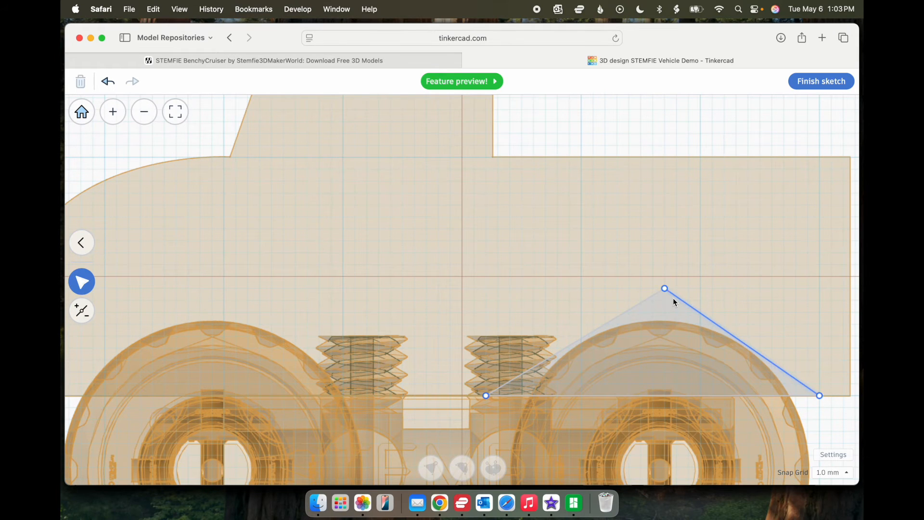
mouse_move(665, 289)
left_mouse_down()
mouse_move(652, 289)
mouse_move(664, 288)
left_mouse_up()
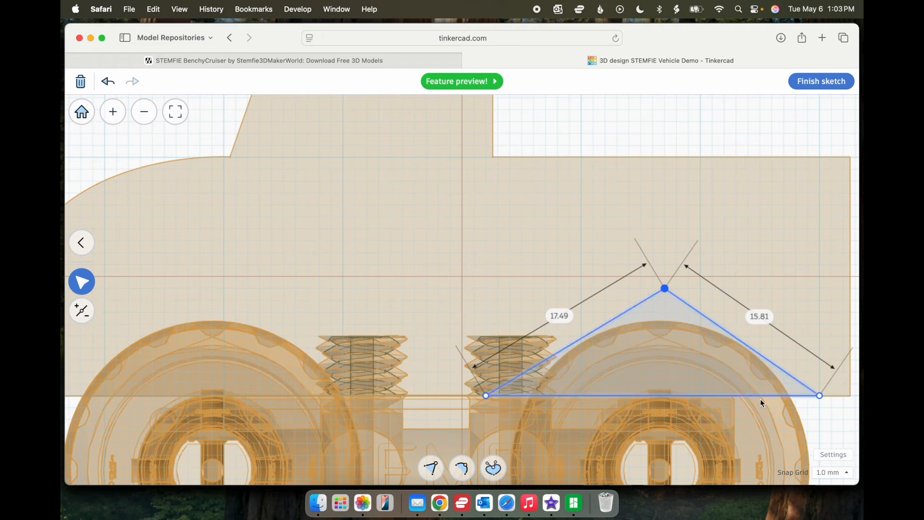
left_click(838, 473)
left_click(832, 389)
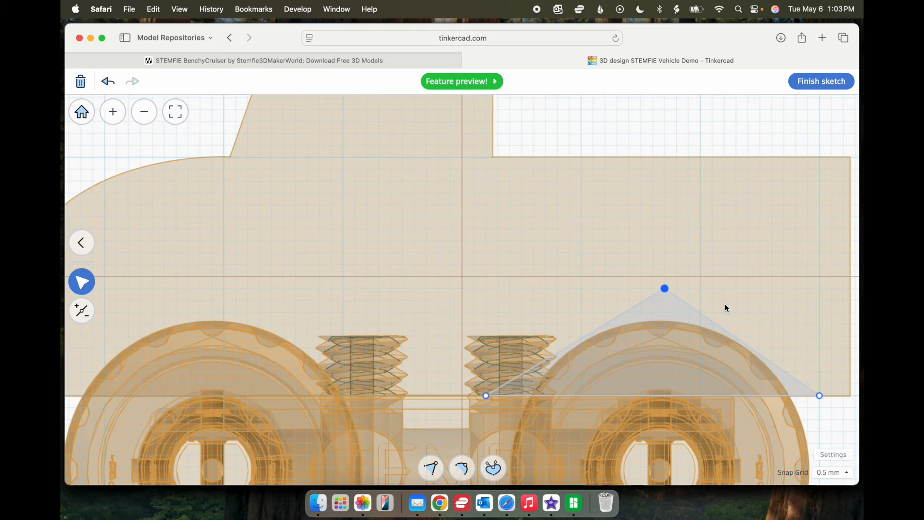
left_click_drag(664, 289, 665, 290)
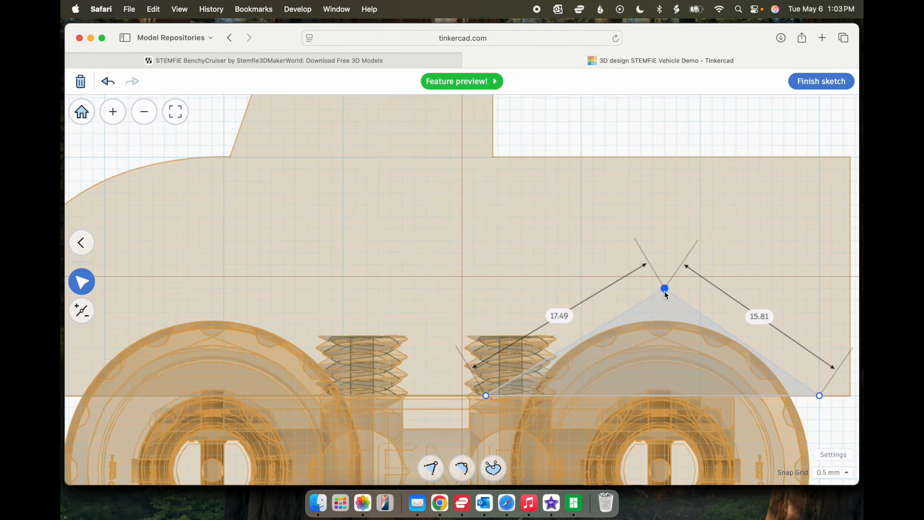
left_click(462, 469)
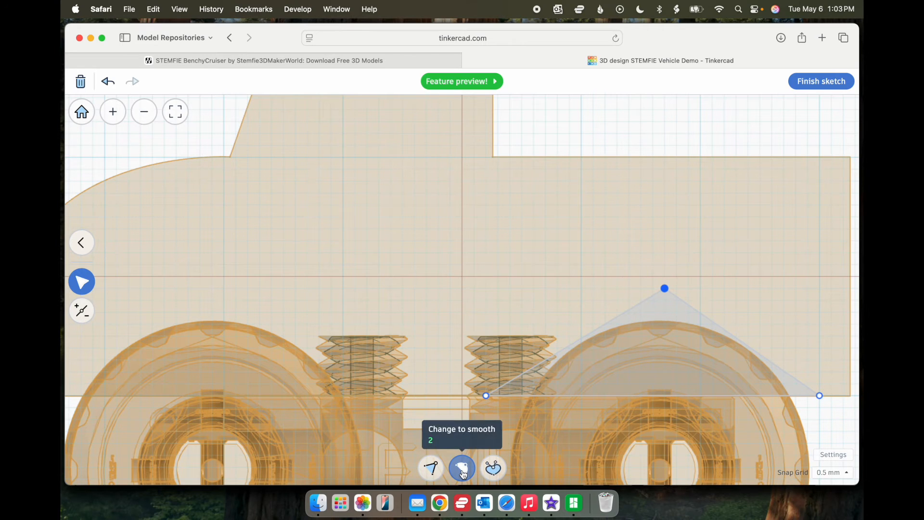
Stretch the smooth apex node's curve handles to shape a rounded arch over the rear wheel, and shift the apex 1 mm toward the truck's front.
left_click_drag(753, 289, 799, 289)
left_click_drag(672, 288, 653, 289)
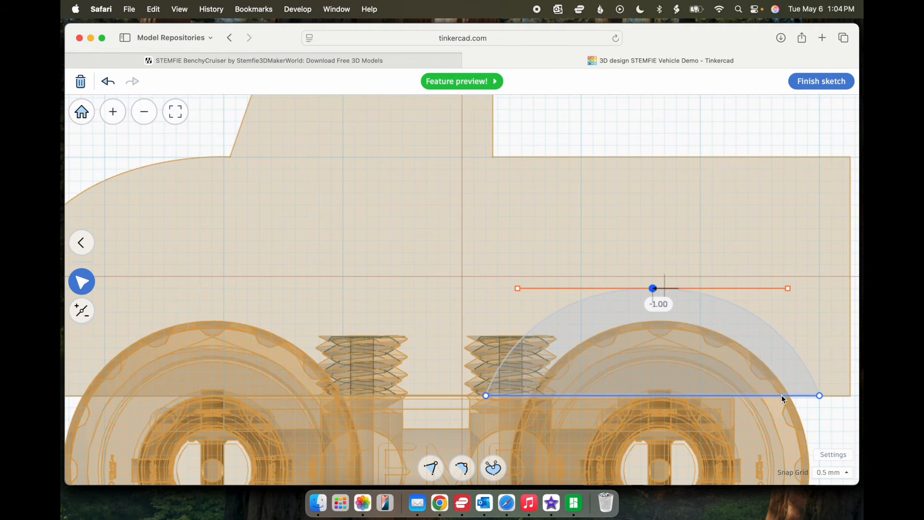
Center the whole arch over the rear wheel, using the 0.5 mm and a 0.1 mm snap grid, and finish the sketch.
left_click(784, 361)
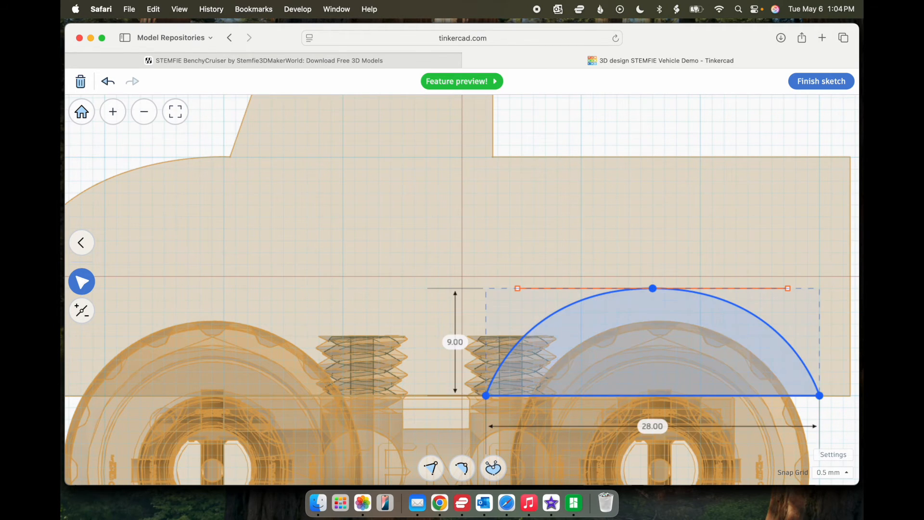
key("Right")
key("Left")
key("Right")
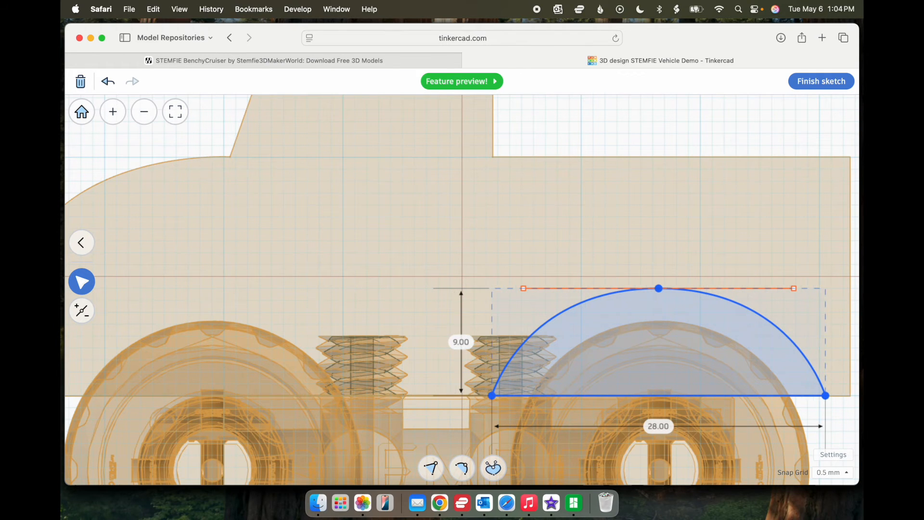
left_click(833, 473)
left_click(840, 369)
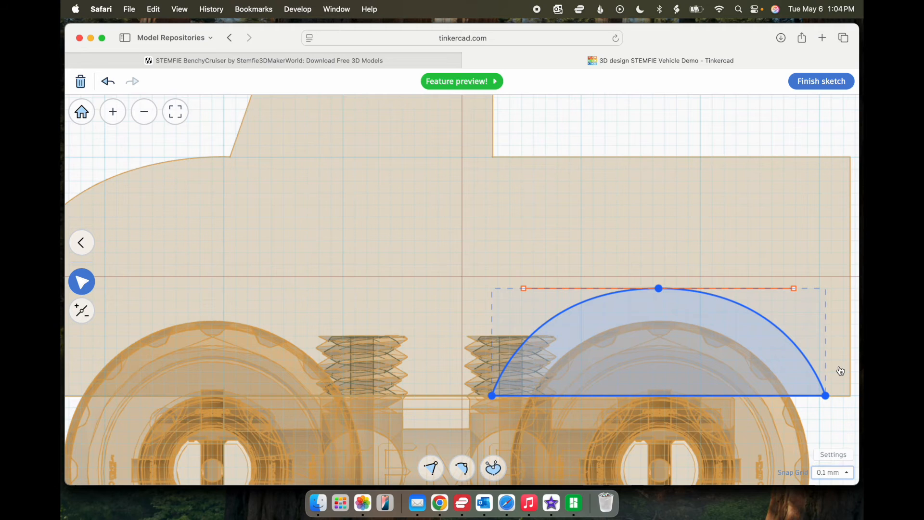
key("Left")
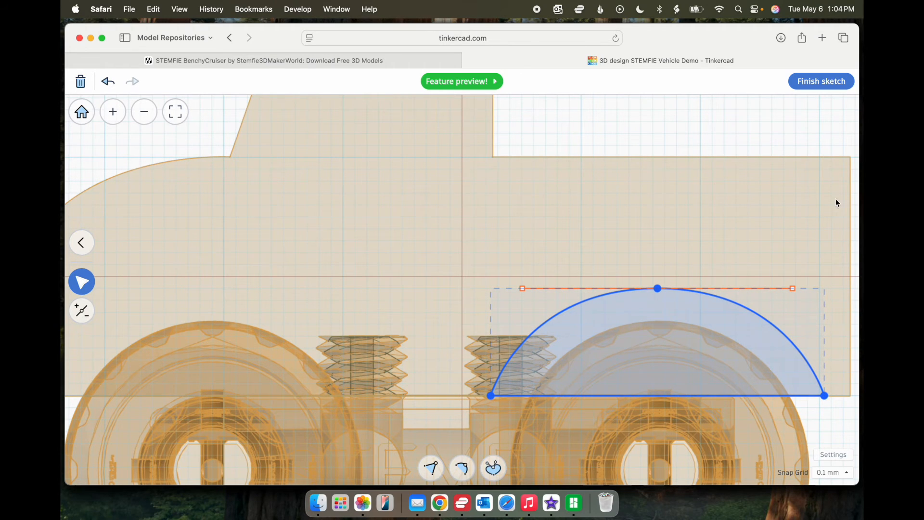
left_click(808, 93)
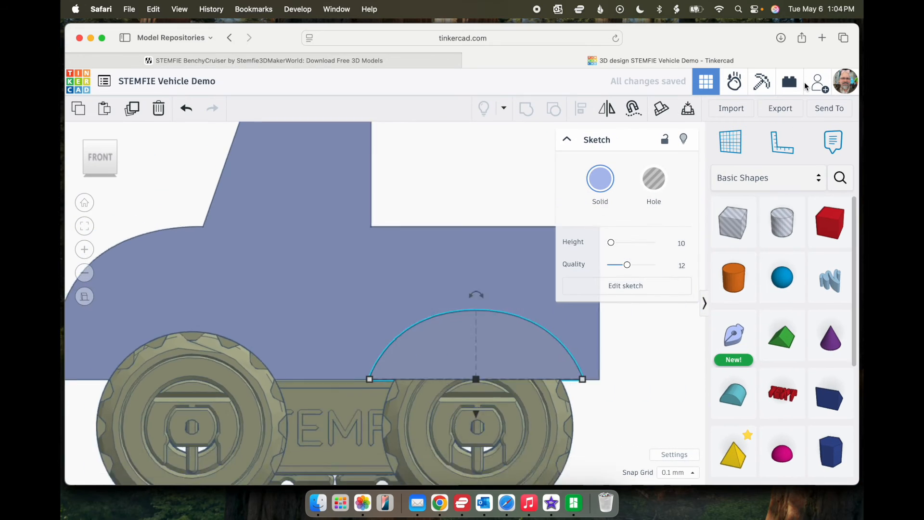
In top view, make the truck body transparent and turn the rear arch shape into a hole.
left_click(103, 146)
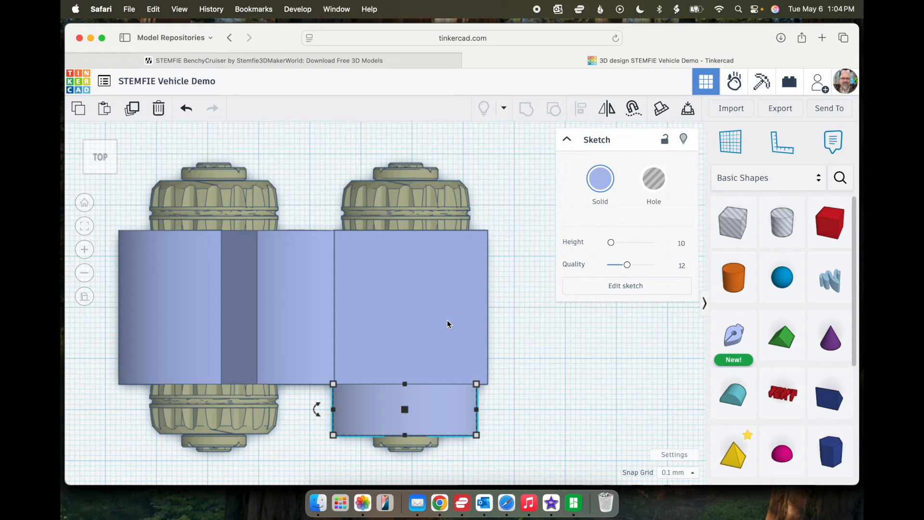
left_click(509, 356)
left_click(447, 345)
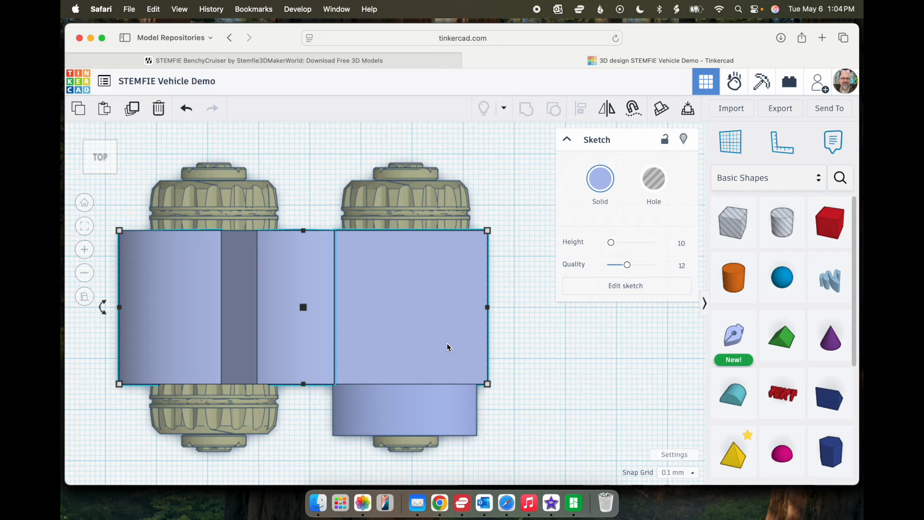
key("t")
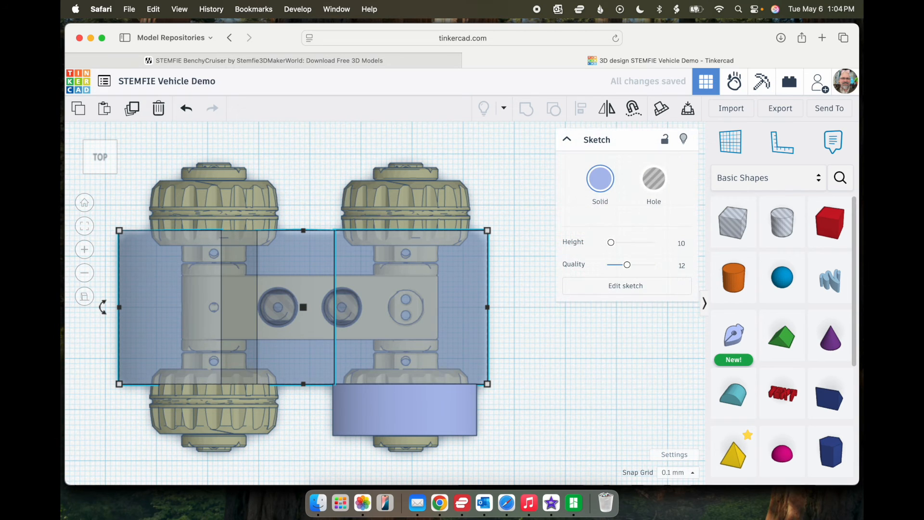
left_click(448, 397)
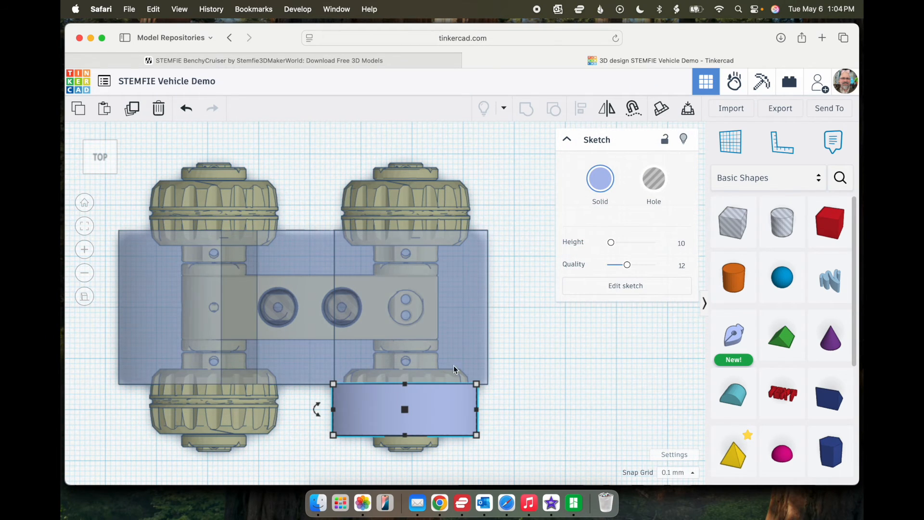
left_click(653, 182)
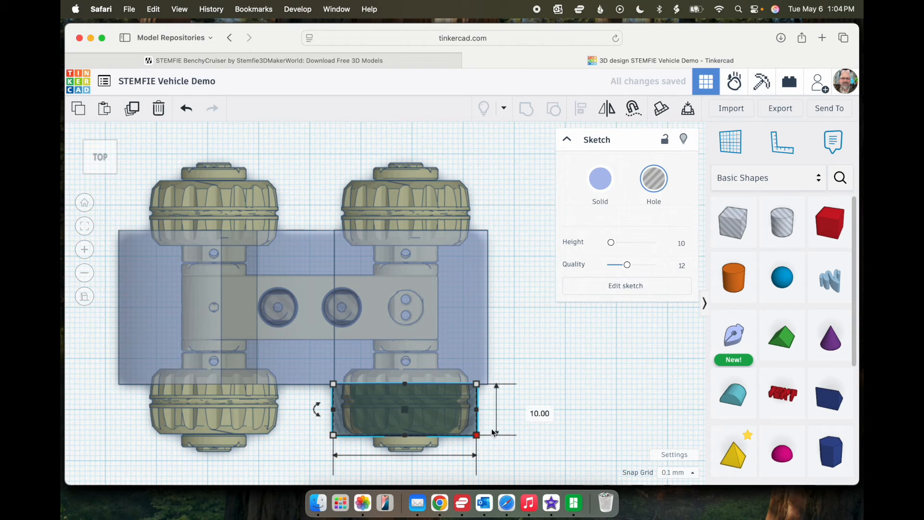
Set the snap grid to 5.0 mm and move the arch hole 10 mm inward, flush inside the truck body's side.
left_click(676, 474)
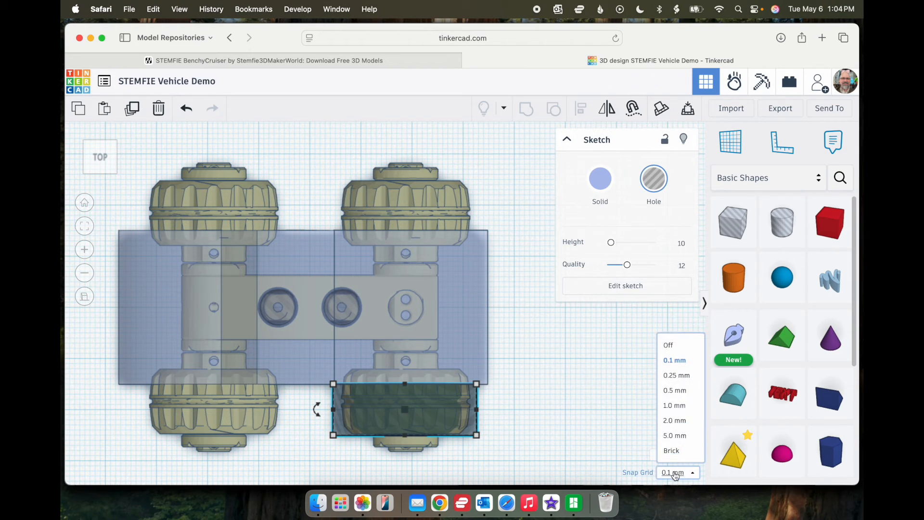
left_click(675, 440)
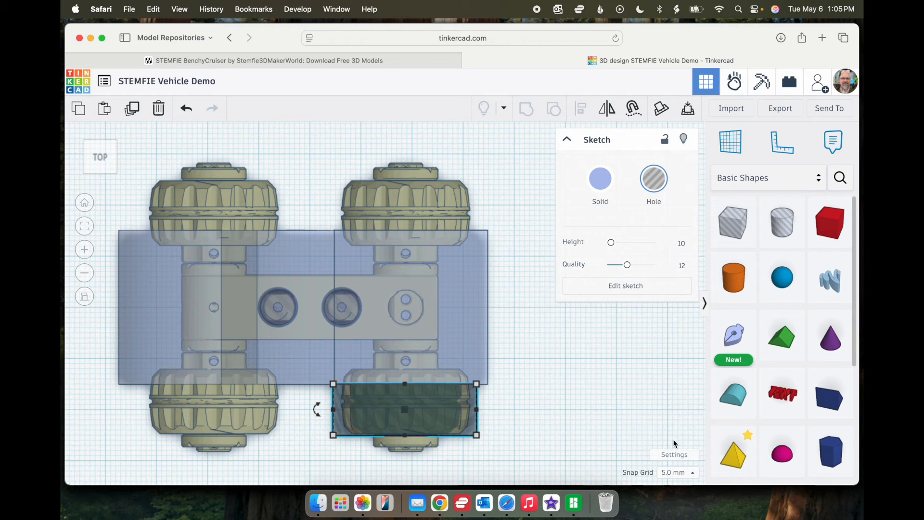
key("Up")
key("Up")
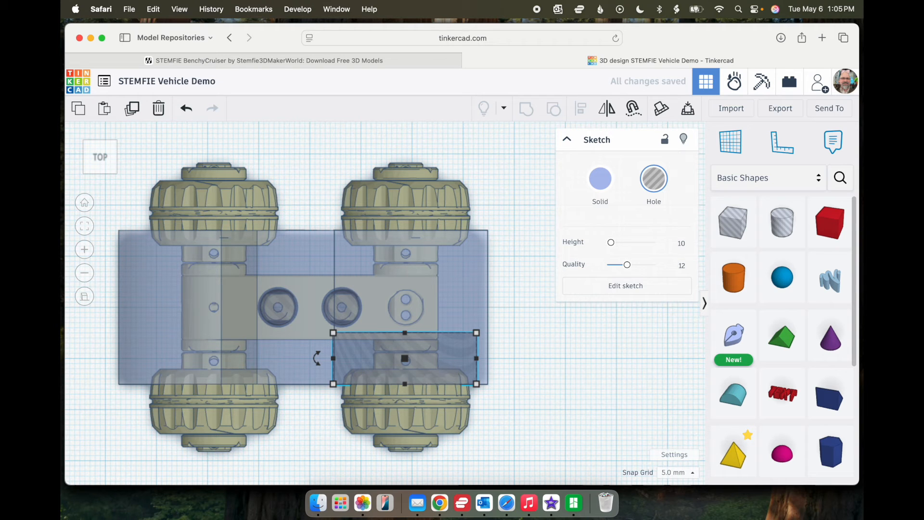
Set the arch hole's depth to 9 mm from its inner edge, keeping its outer face at the body's side.
scroll(425, 416, "up", 5)
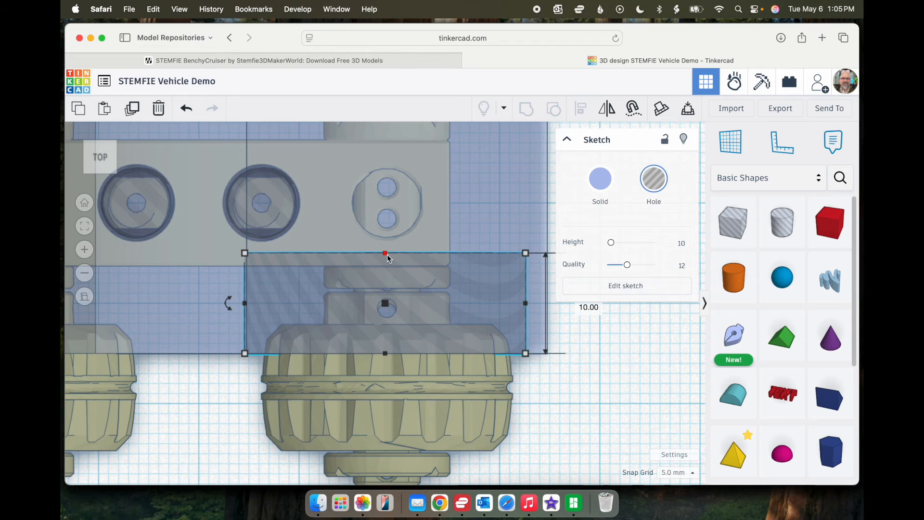
left_click_drag(414, 256, 388, 256)
left_click(580, 303)
type("9")
key("Return")
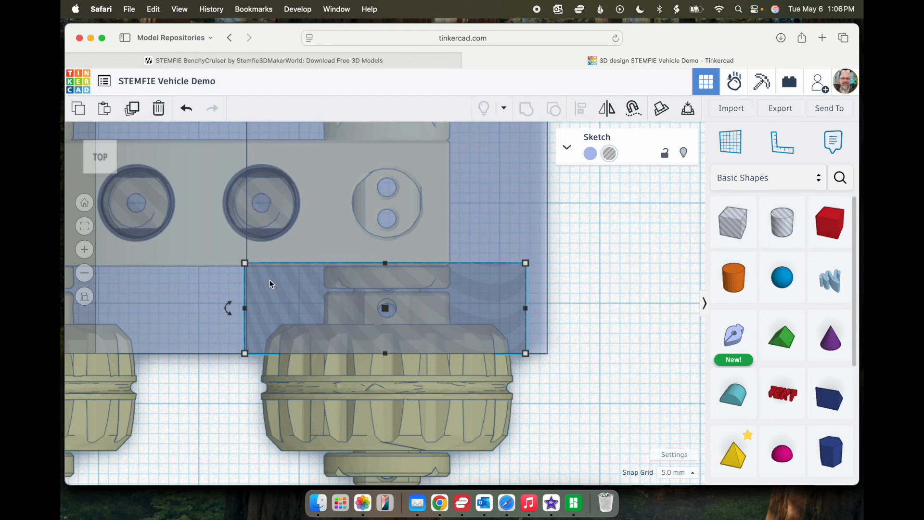
Duplicate the rear wheel-well hole and move the copy across the body to the opposite rear wheel.
scroll(391, 167, "down", 3)
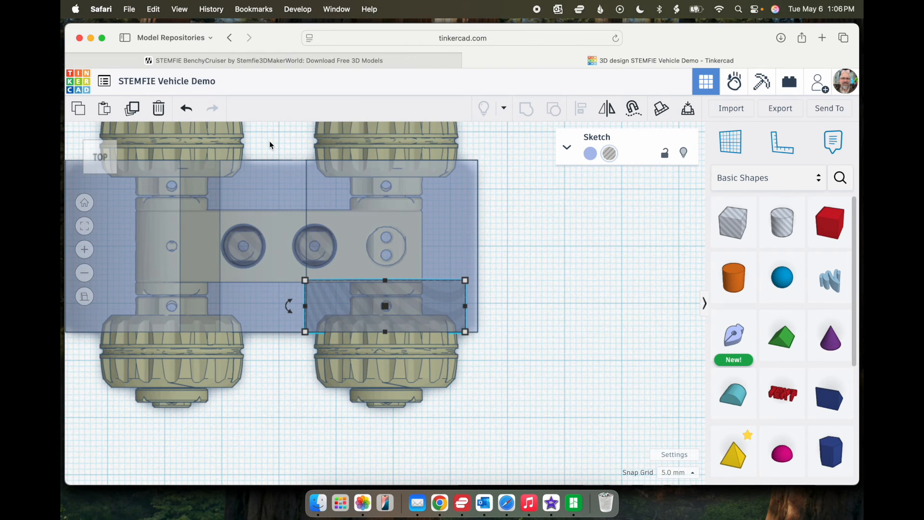
left_click(133, 109)
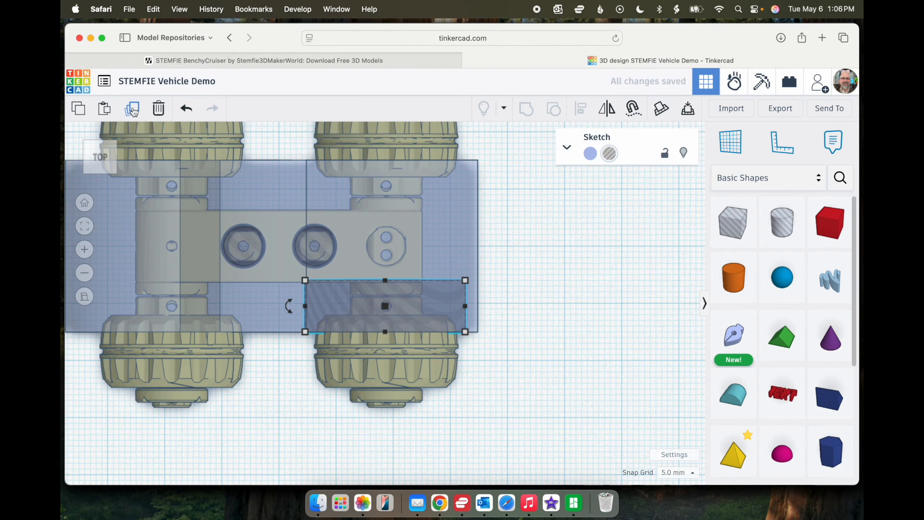
key("Up")
key("Up")
key("Up")
key("Up")
key("Up")
key("Up")
key("Up")
key("Up")
key("Up")
key("Up")
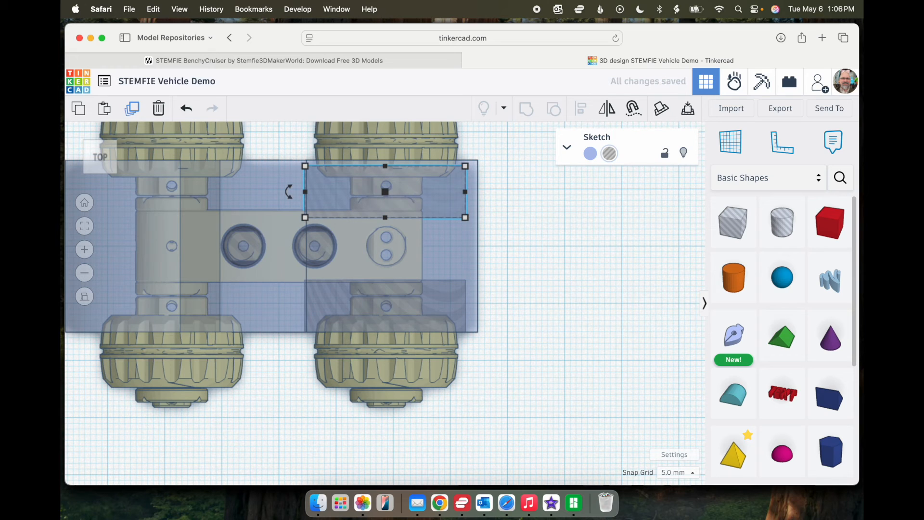
Align the copied wheel-well hole's outer edge with the truck body's far side.
left_click(458, 253, "shift")
key("l")
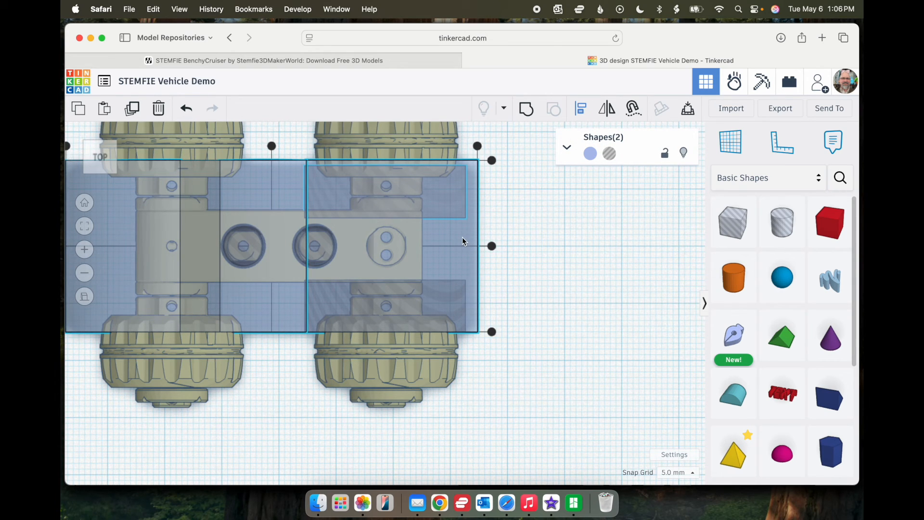
left_click(492, 161)
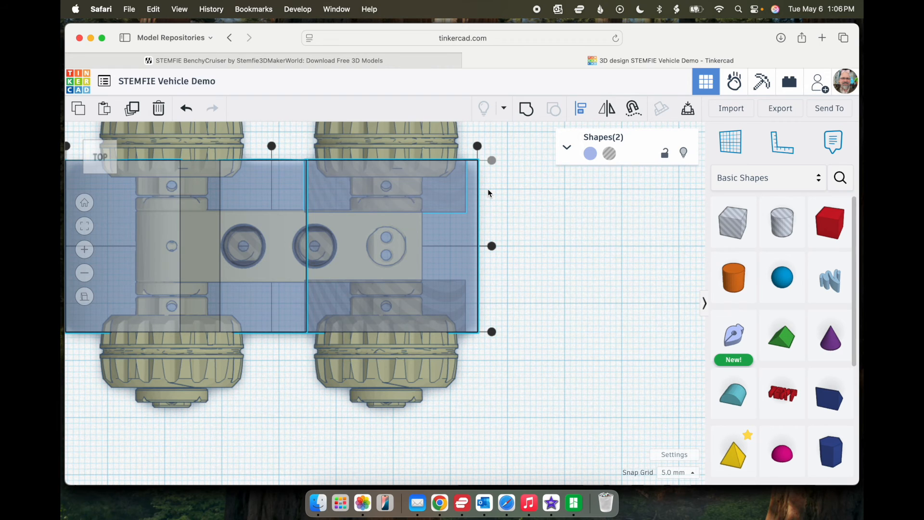
Hide the truck body, then duplicate both rear wheel-well holes and move the copies over the front wheels.
left_click(455, 247)
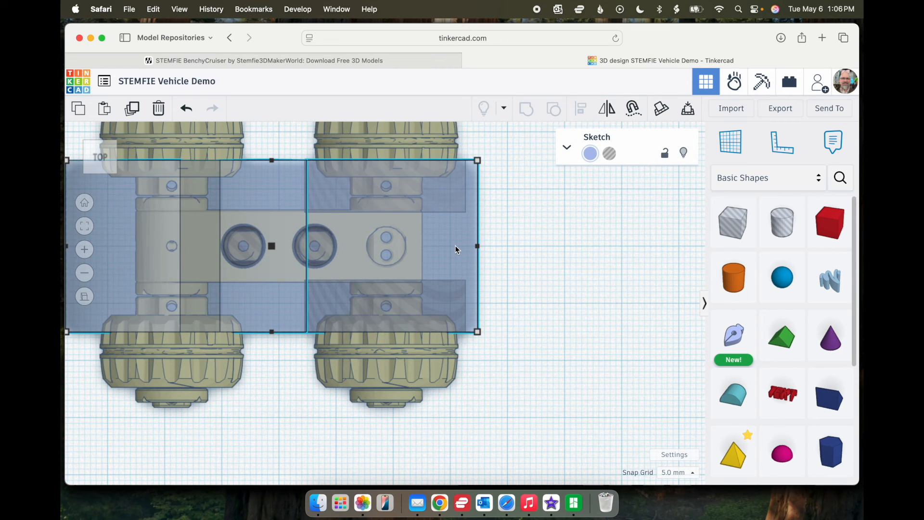
left_click(684, 154)
left_click(456, 201)
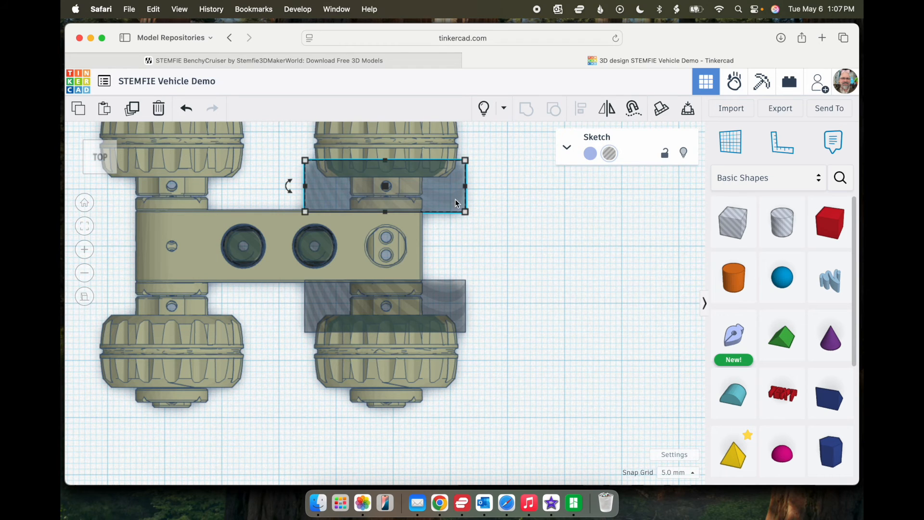
left_click(449, 304, "shift")
key("super+d")
key("Left")
key("Left")
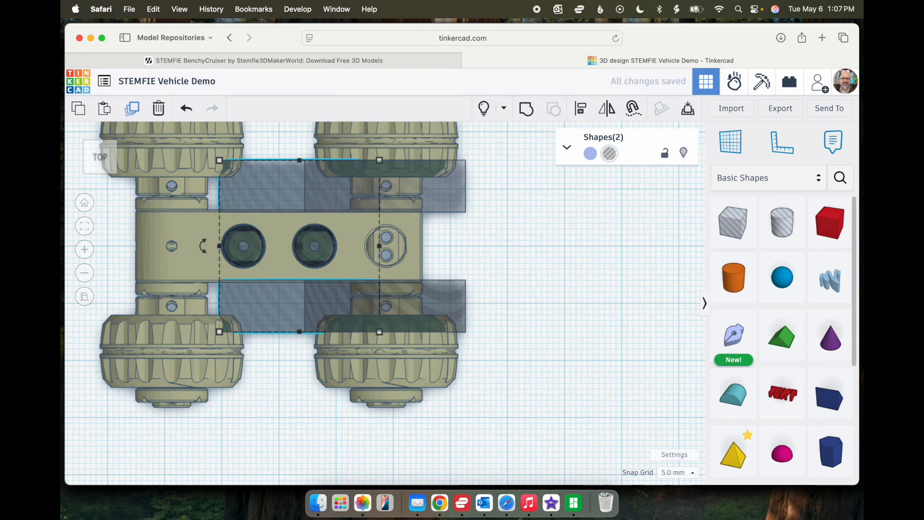
key("Left")
key("Left")
key("Left")
key("Left")
key("Right")
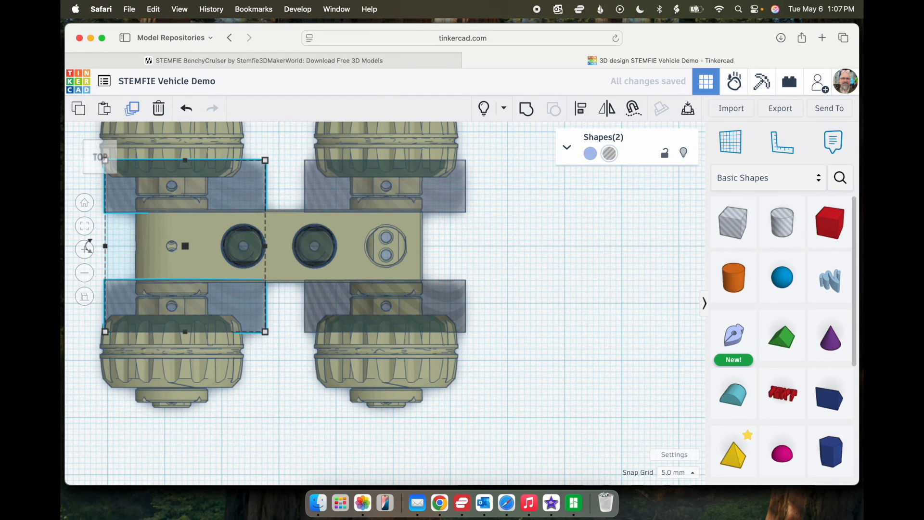
Set the snap grid to 0.1 mm and nudge the front pair of holes until they are centered on the front axle.
left_click(86, 249)
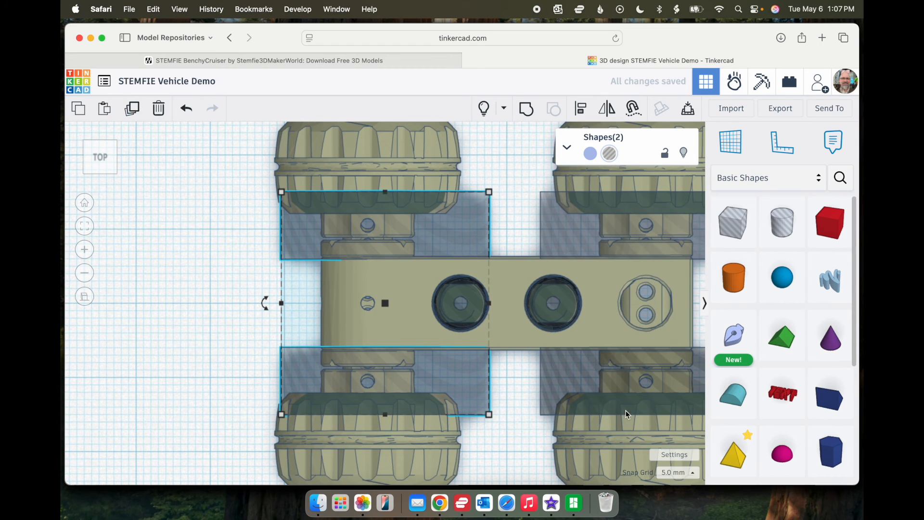
left_click(678, 473)
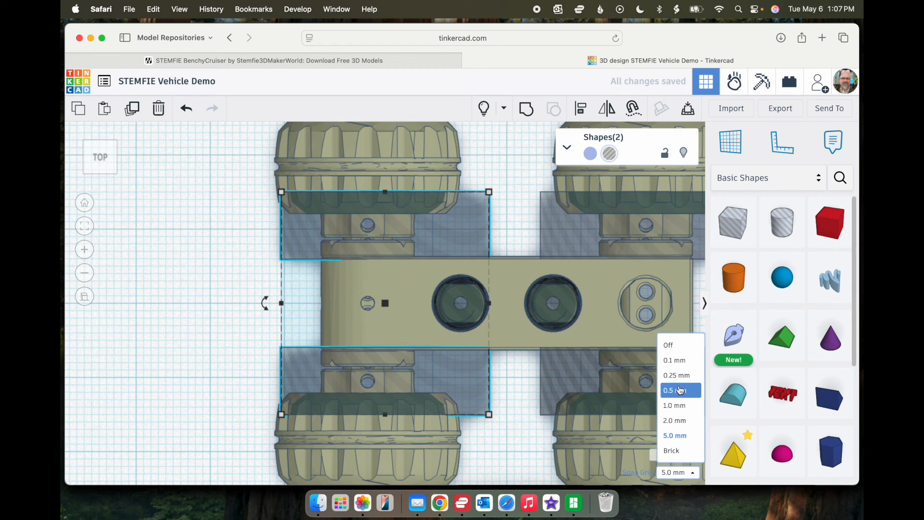
left_click(676, 360)
key("Left")
key("Left")
key("Left")
key("Left")
key("Left")
key("Left")
key("Left")
key("Left")
key("Left")
key("Left")
key("Left")
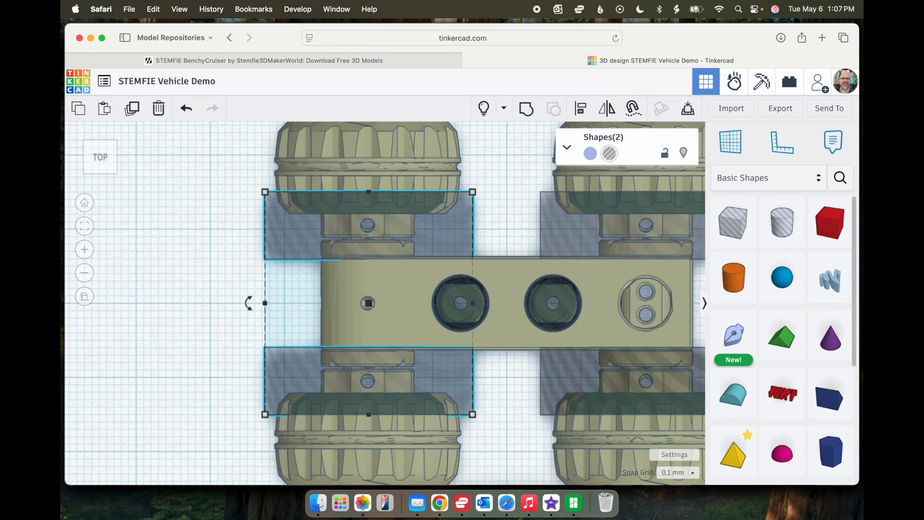
key("Left")
key("Left")
key("Left")
key("Right")
key("Right")
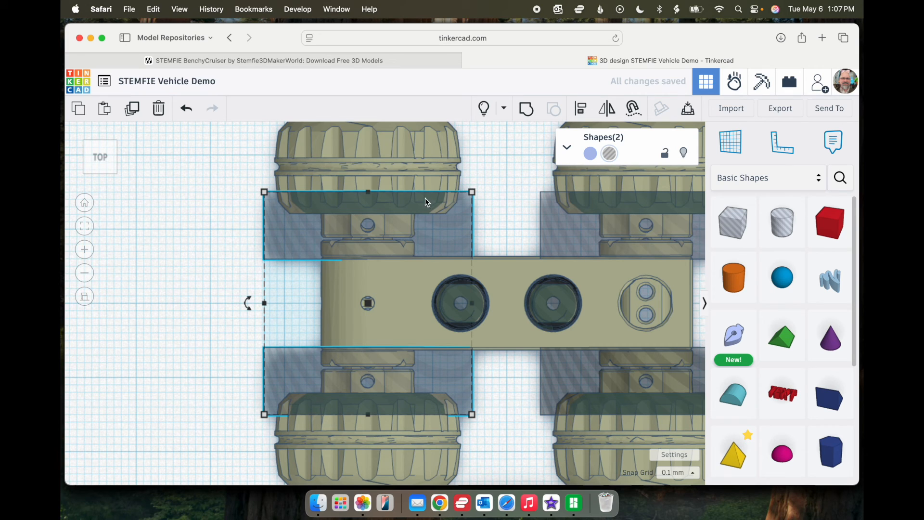
Show the hidden truck body again and, in front view, hide the wheeled chassis.
mouse_move(509, 421)
right_mouse_down()
mouse_move(510, 310)
mouse_move(511, 427)
right_mouse_up()
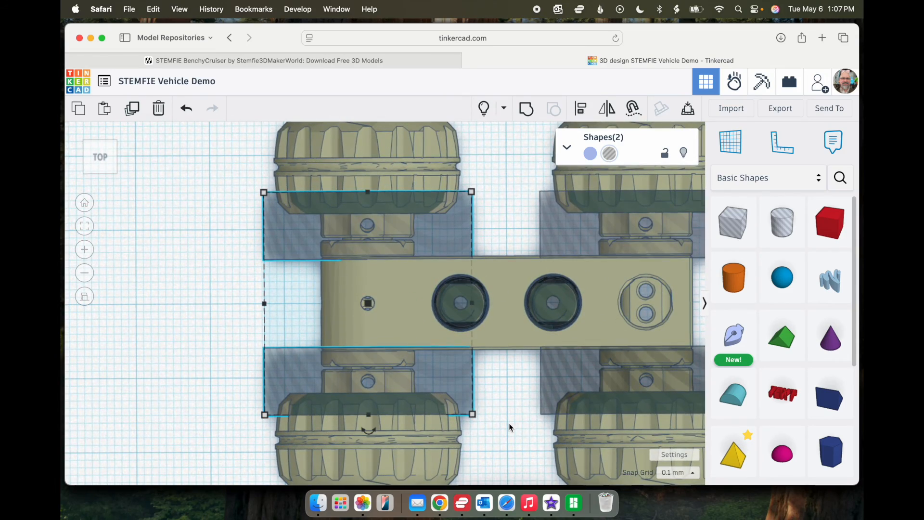
left_click(484, 108)
scroll(466, 236, "down", 3)
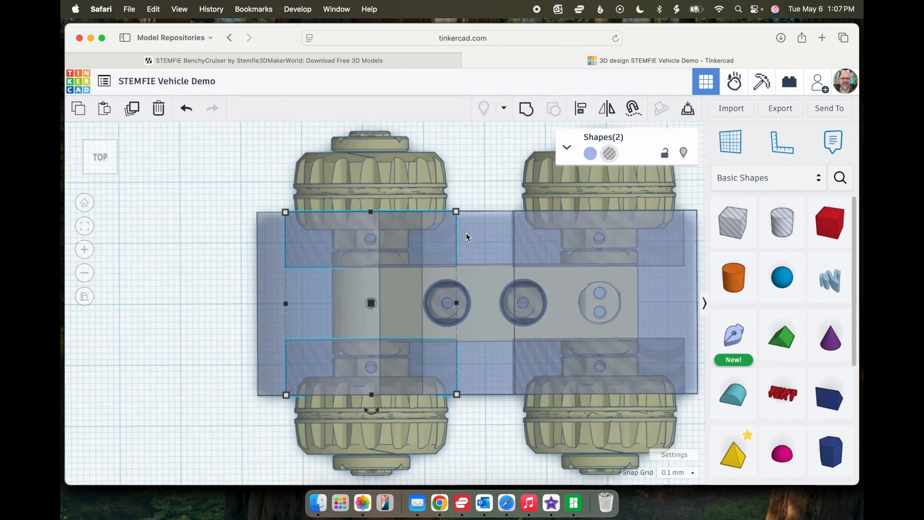
left_click(100, 180)
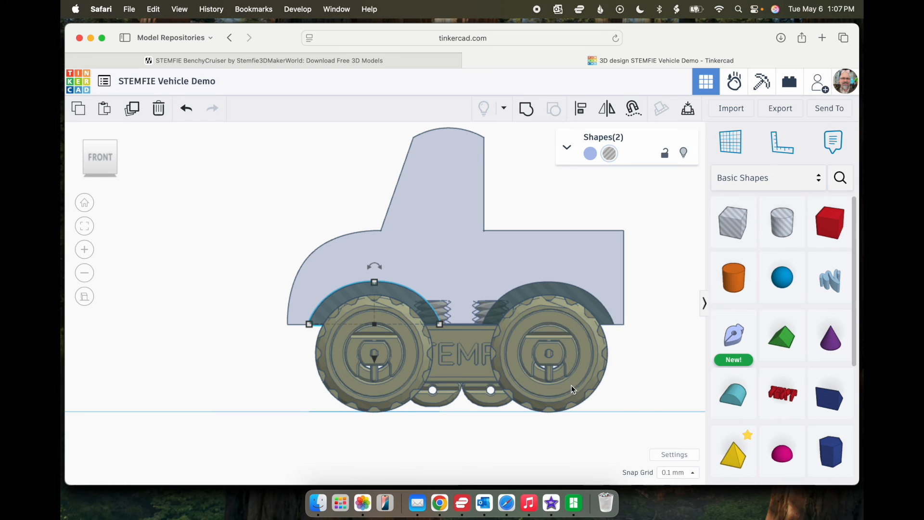
left_click(580, 393)
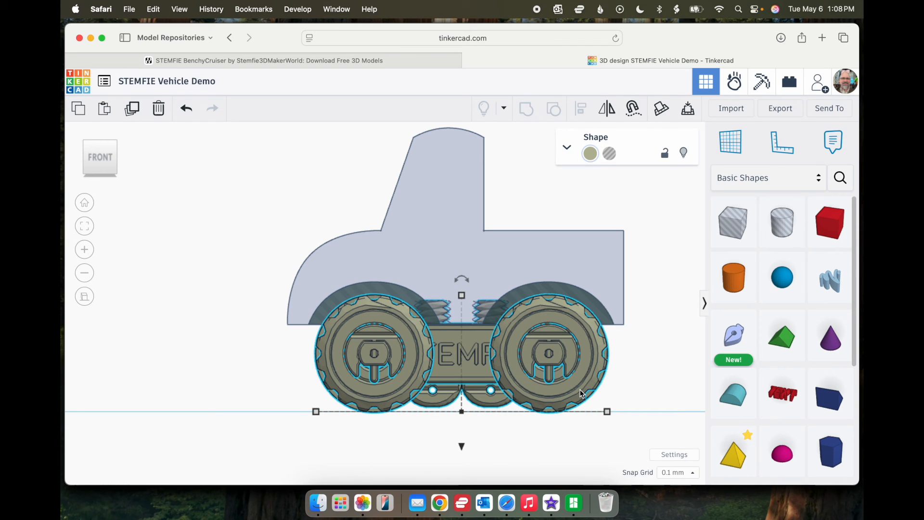
left_click(684, 153)
Group the truck body with its four wheel-well holes to cut out the wheel arches.
left_click_drag(331, 191, 556, 290)
left_click(526, 110)
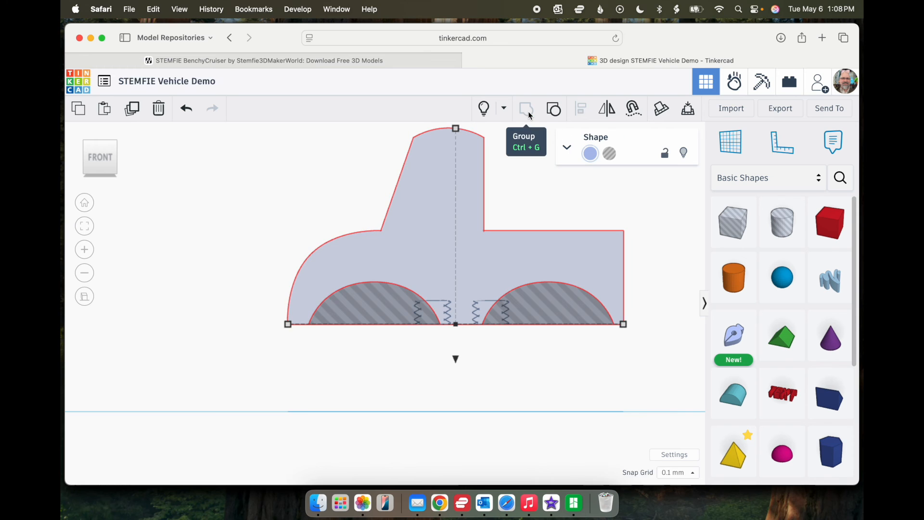
right_click_drag(458, 356, 429, 351)
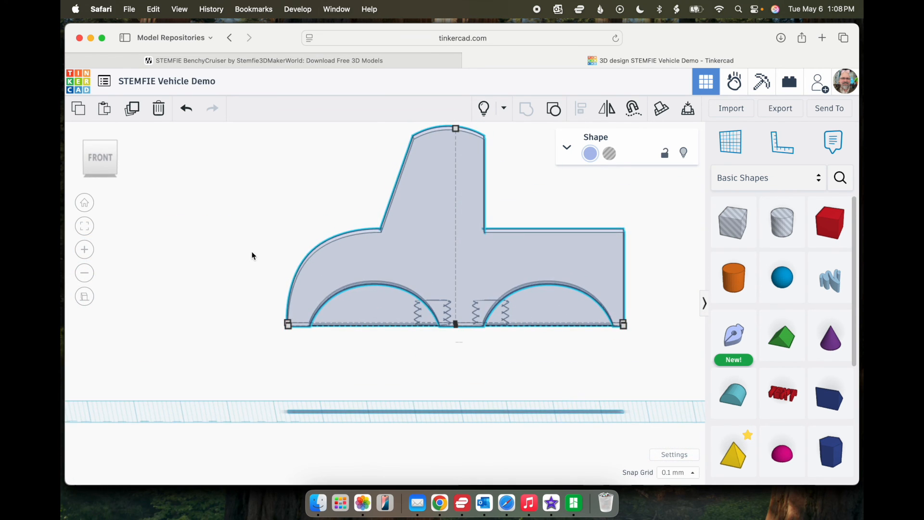
In front view, align the bottom of the truck body with the bottom of the two threaded holes.
left_click(100, 157)
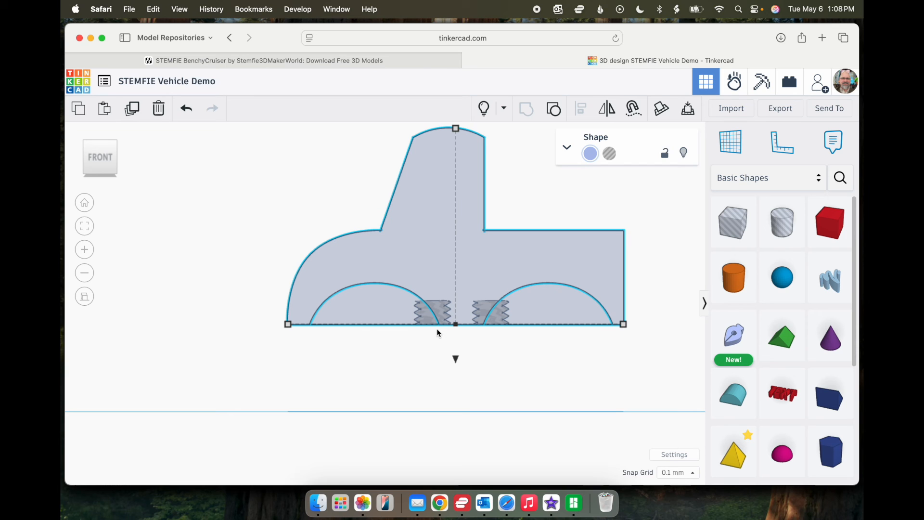
left_click(475, 341)
left_click_drag(367, 222, 531, 350)
key("l")
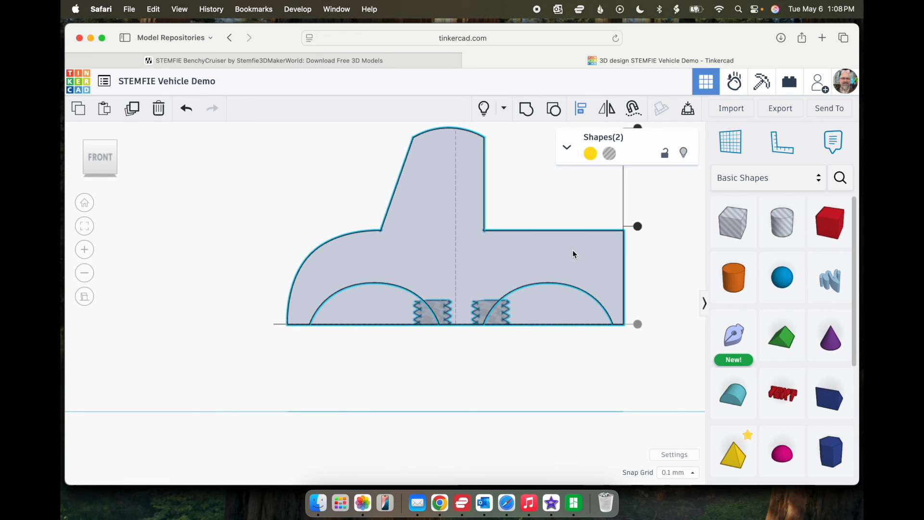
left_click(639, 326)
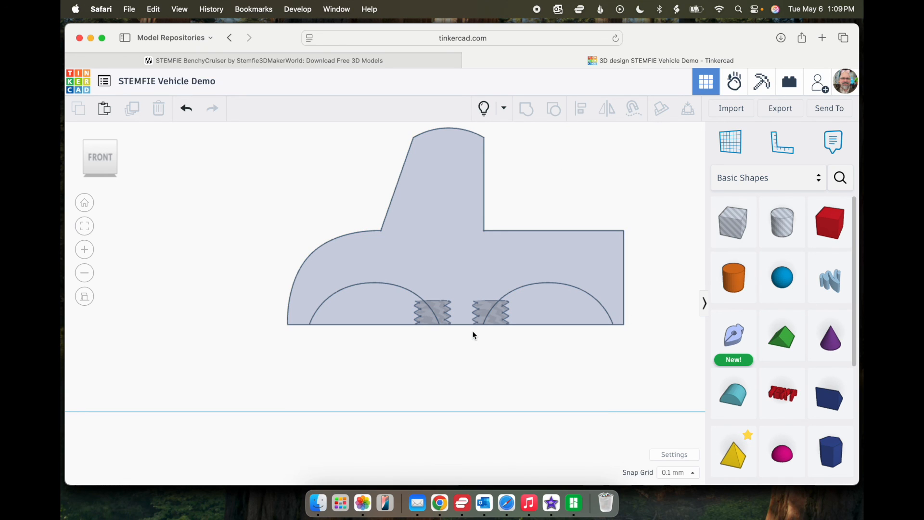
Group the truck body with the threaded holes to cut them into its underside, and inspect the result from below.
left_click_drag(350, 207, 545, 356)
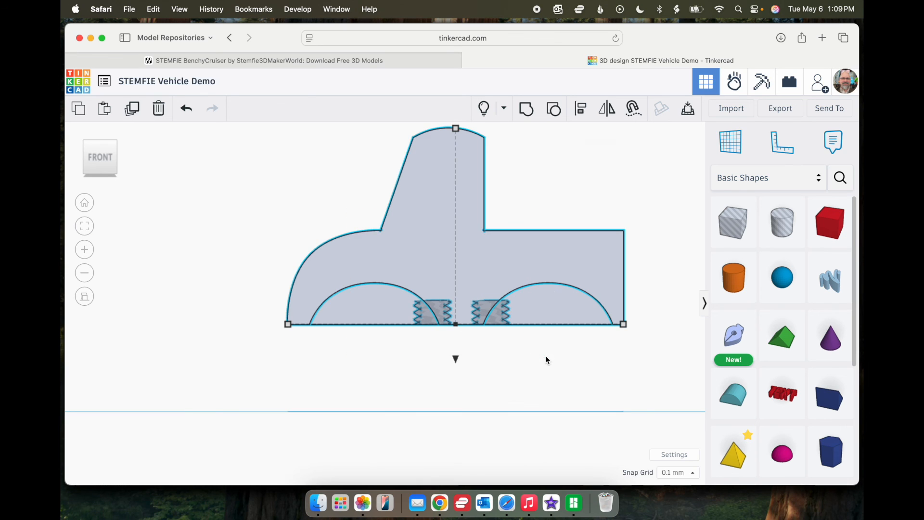
left_click(527, 109)
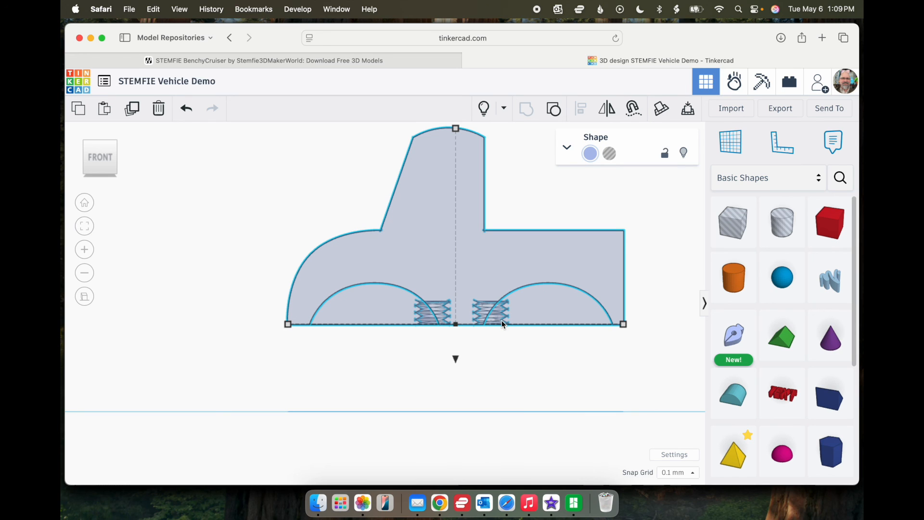
left_click(581, 356)
right_click_drag(582, 356, 574, 300)
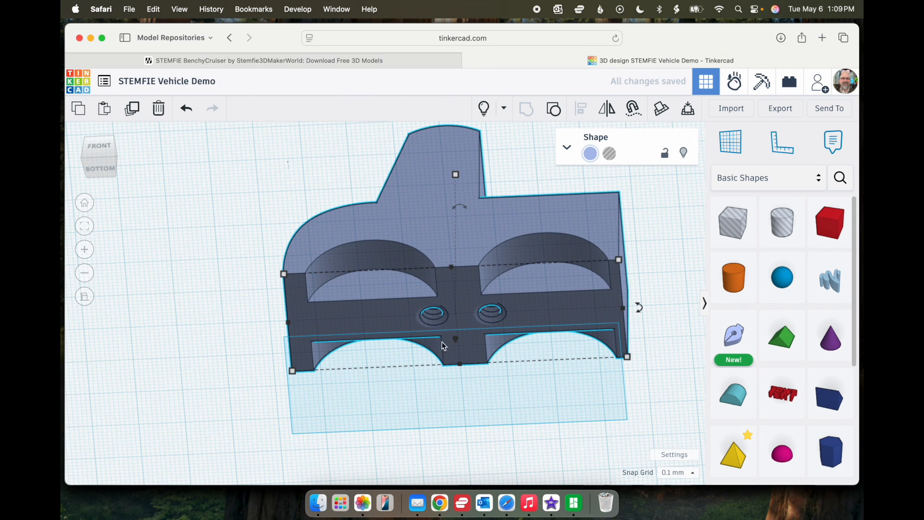
right_click_drag(533, 408, 594, 487)
scroll(562, 383, "down", 3)
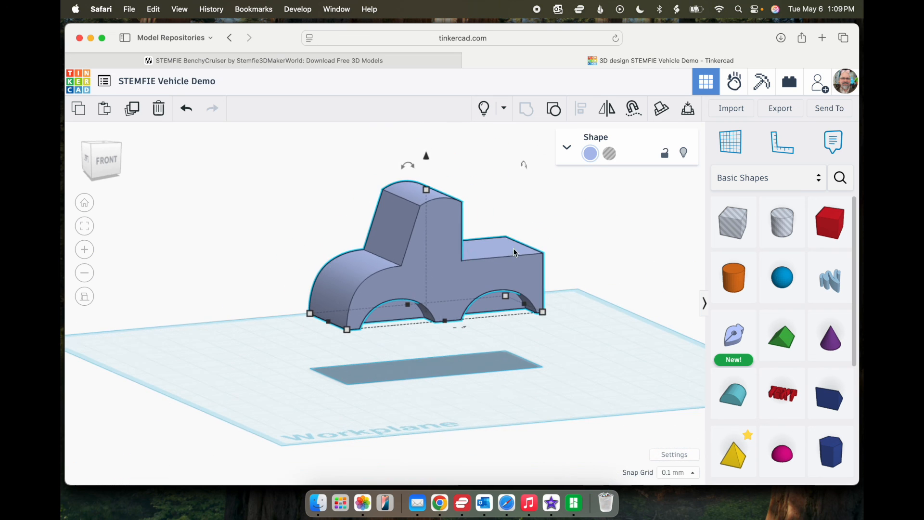
Show the hidden wheeled chassis again and export only the truck body as an STL file, allowing the download.
left_click(483, 108)
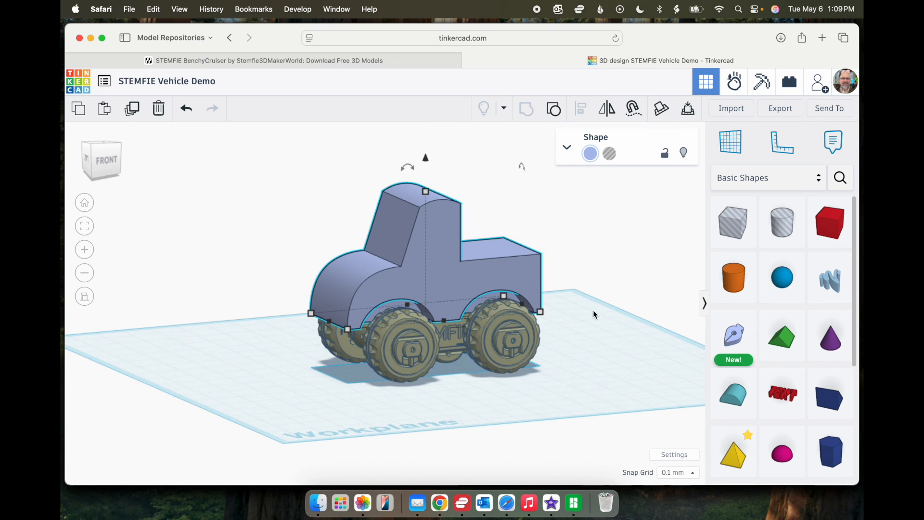
left_click(553, 363)
left_click(433, 269)
left_click(781, 107)
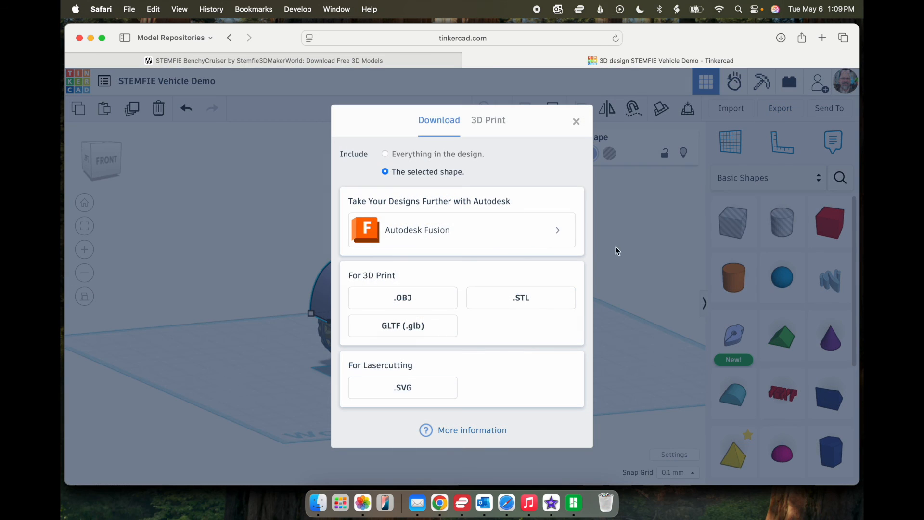
left_click(537, 308)
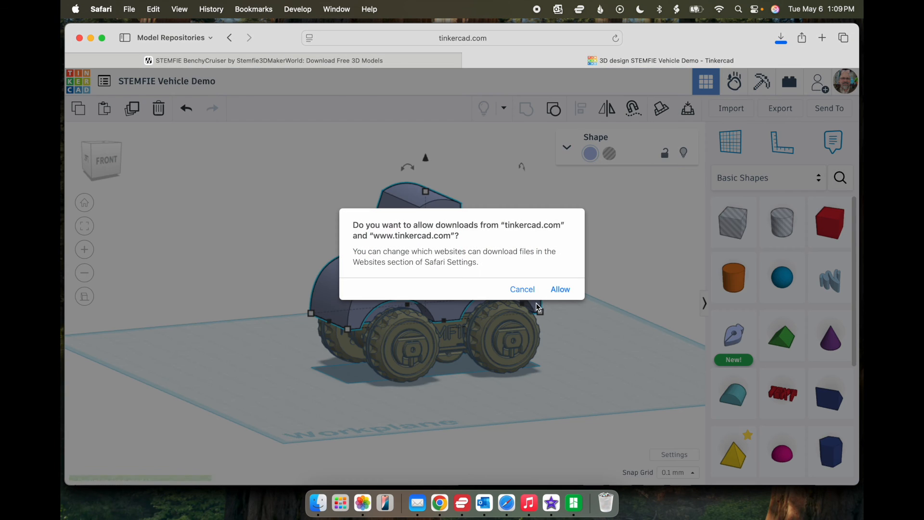
left_click(560, 289)
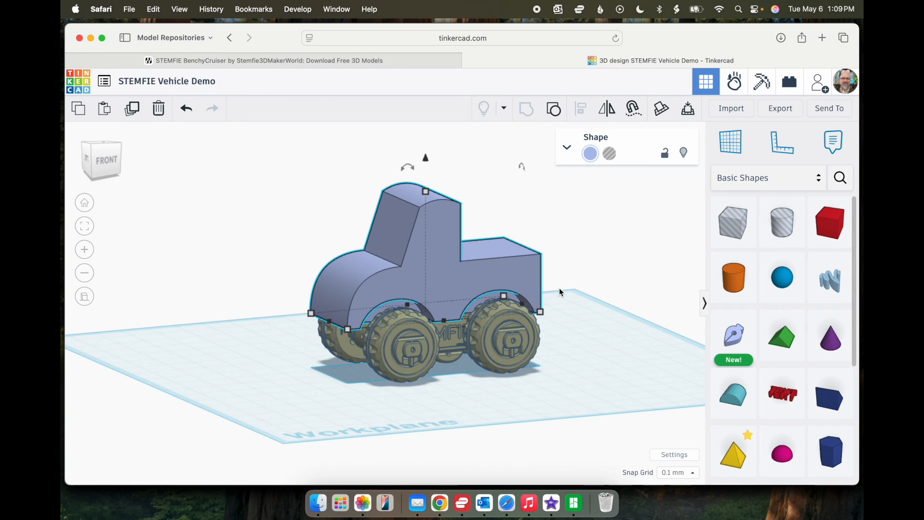